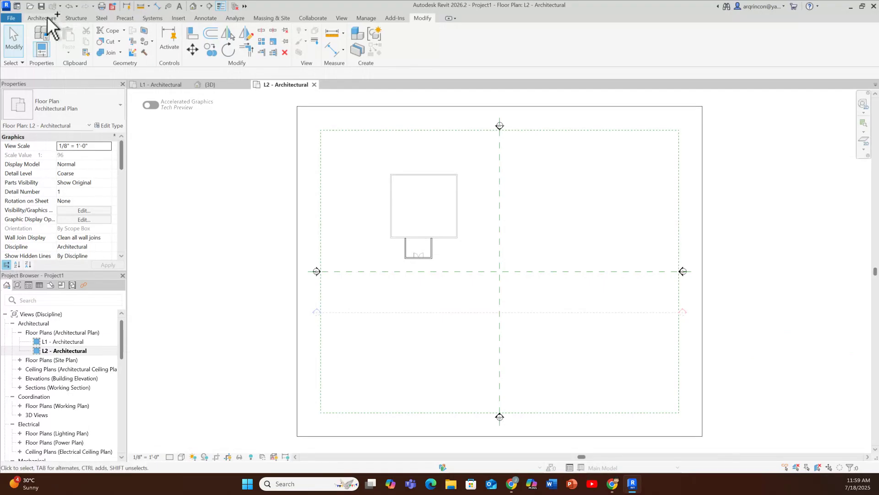
Step: Draw a curtain wall of type _Not Defined, about 11' long, along the centerline of the wall above the double door
left_click(48, 20)
left_click(51, 41)
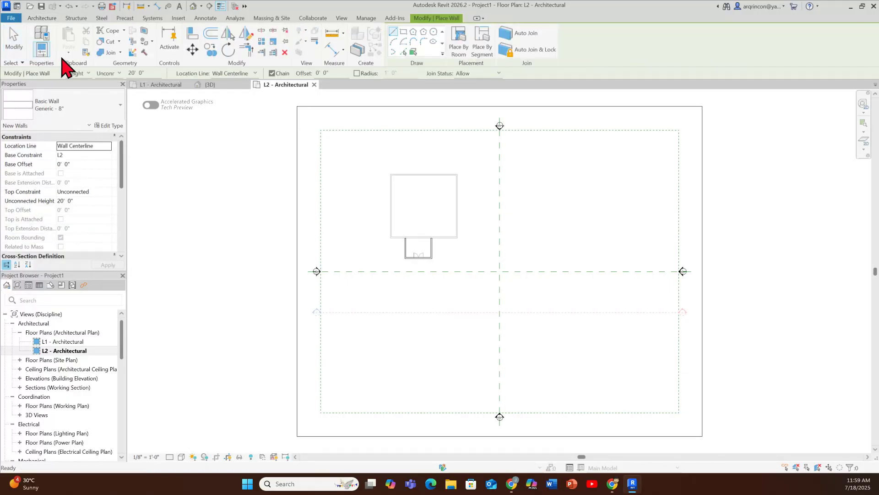
left_click(90, 106)
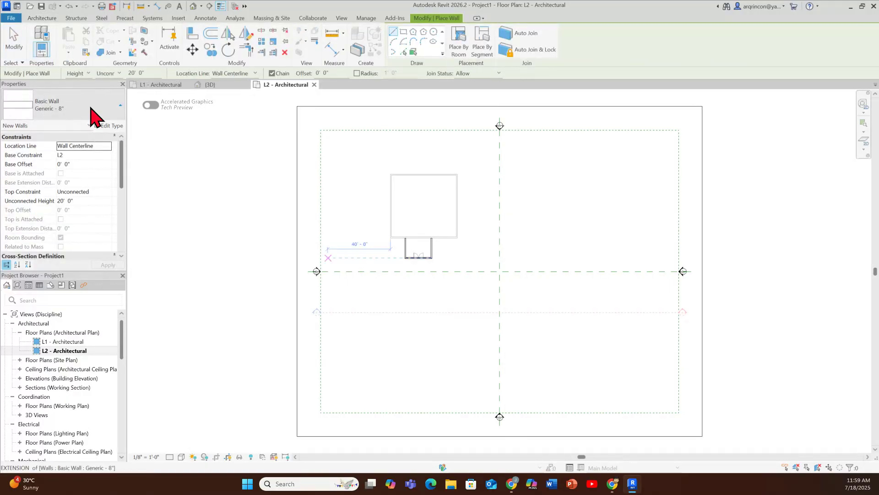
left_click(94, 117)
scroll(79, 226, "down", 10)
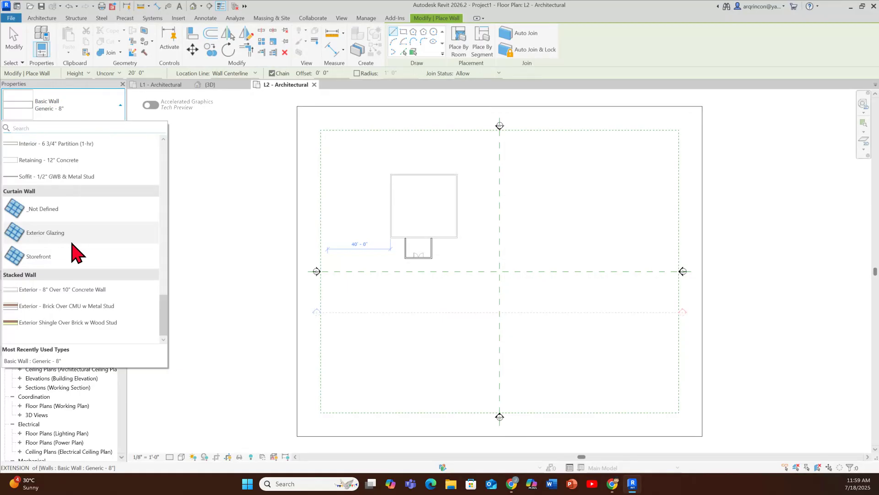
left_click(43, 209)
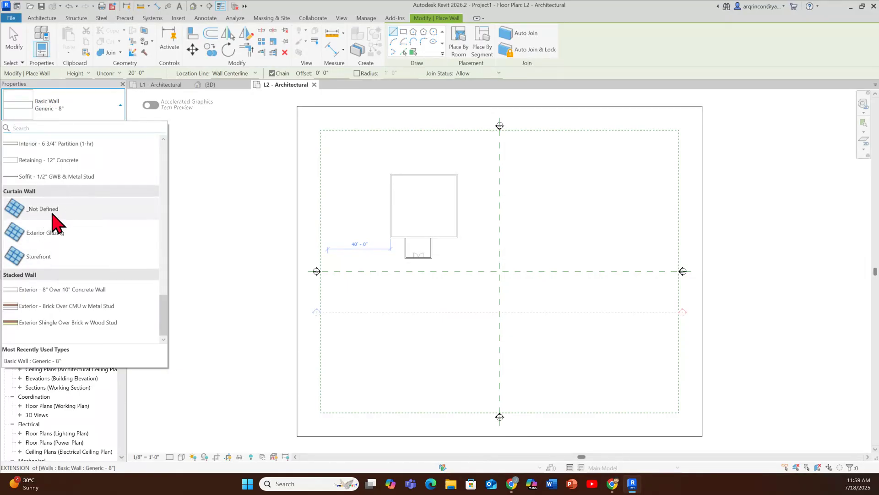
scroll(430, 250, "up", 10)
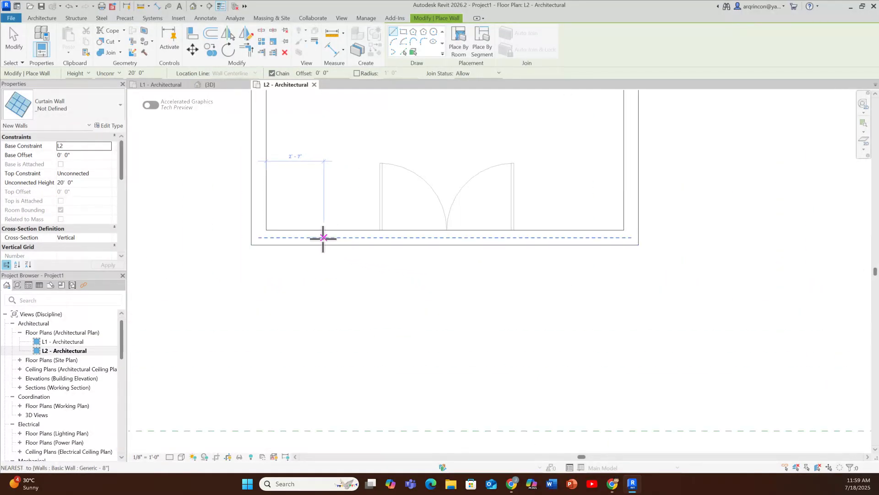
left_click(320, 237)
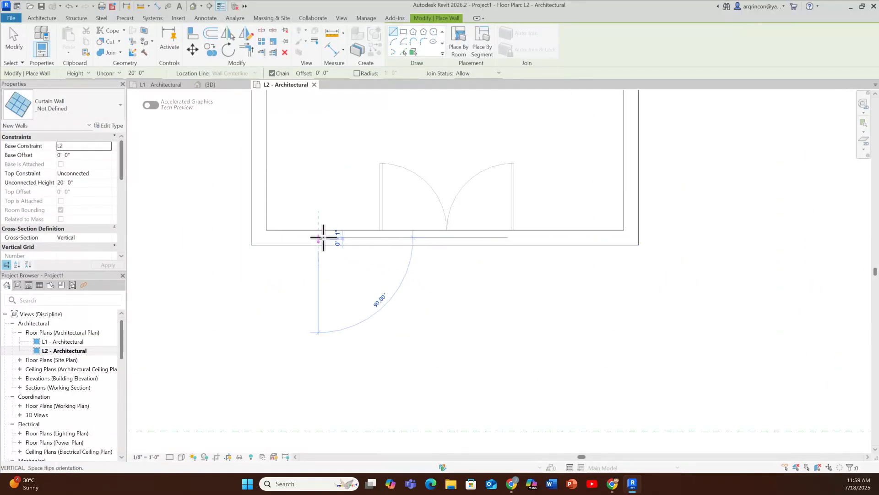
left_click(563, 237)
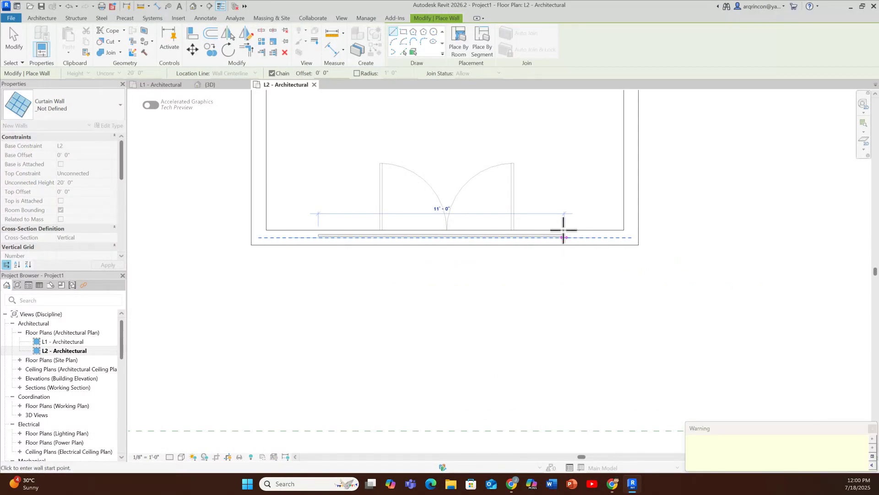
key("Escape")
key("Escape")
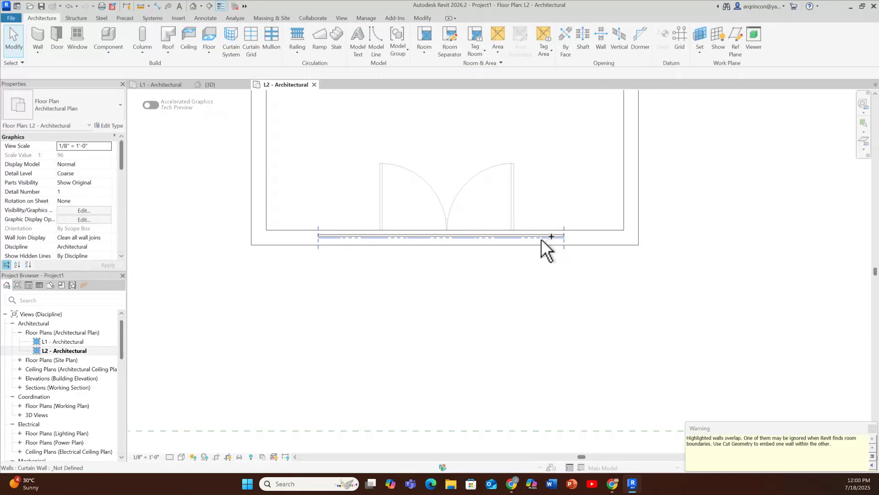
Step: Enable Automatically Embed in the type properties of the new curtain wall
left_click(385, 238)
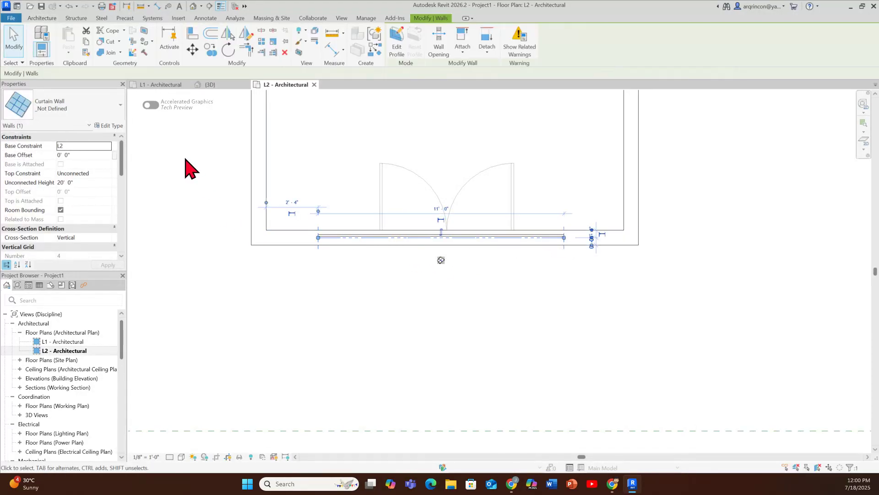
left_click(114, 128)
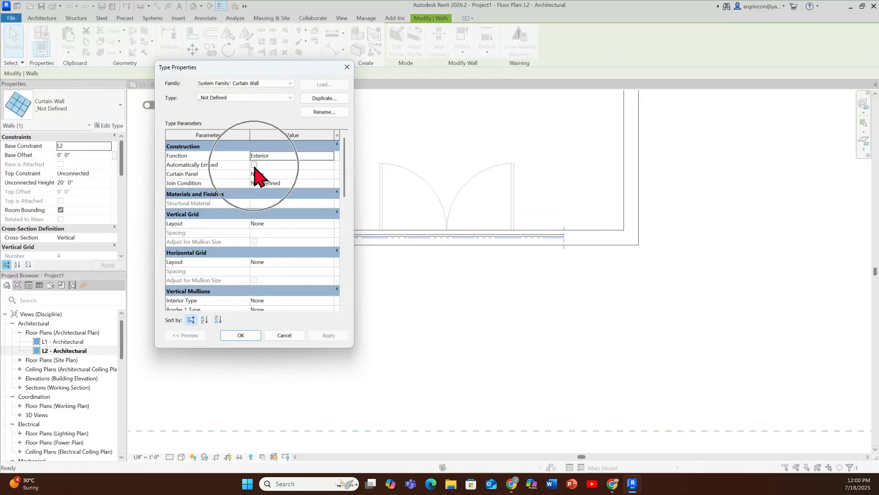
left_click(254, 165)
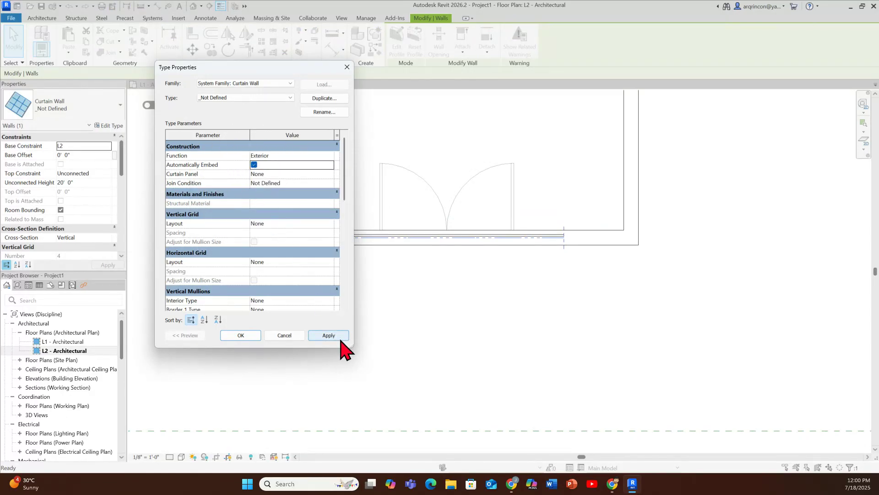
left_click(330, 337)
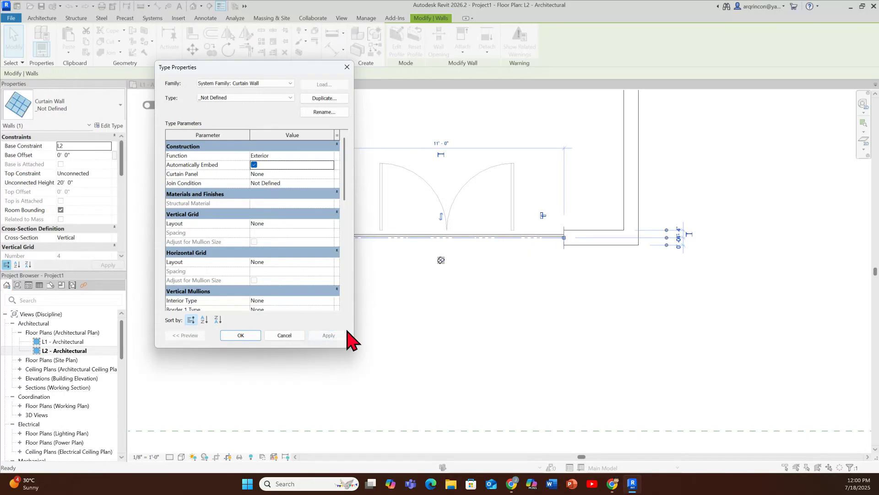
left_click(240, 335)
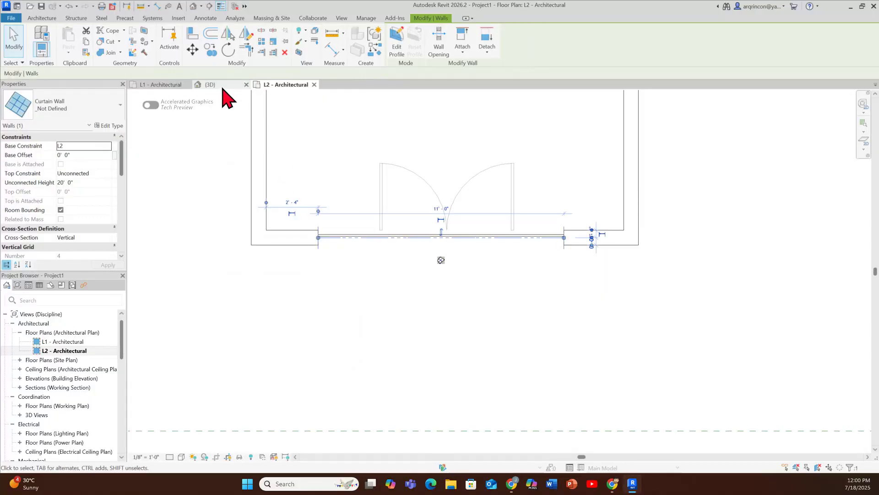
Step: In the 3D view, resize the curtain wall to about 5' 6" high with a base offset of about 3' 2" above L2
left_click(211, 84)
left_click(521, 191)
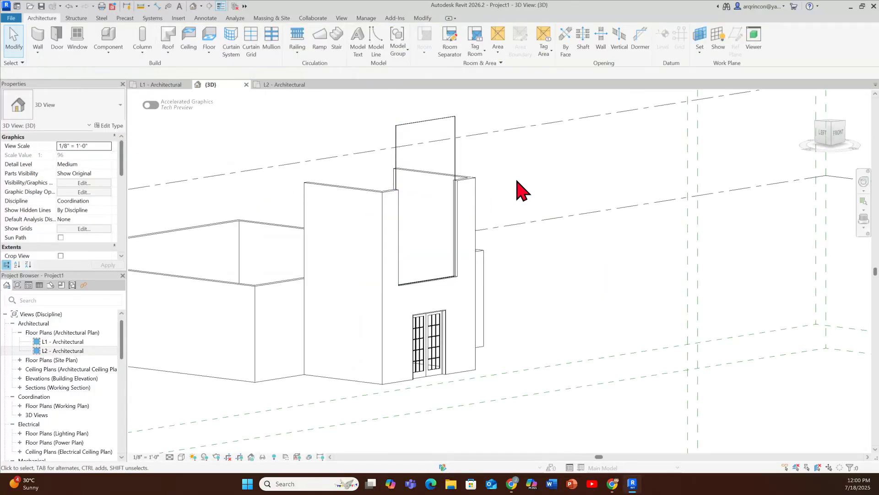
left_click(452, 152)
left_click_drag(426, 117, 441, 210)
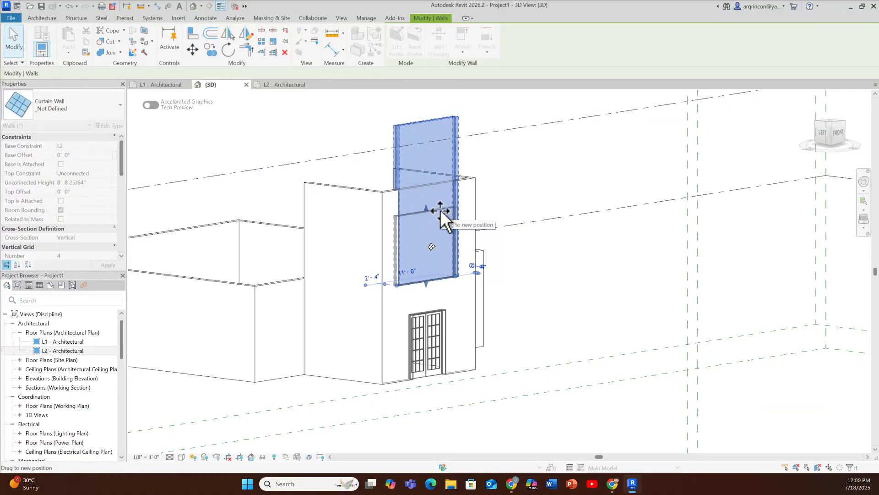
left_click_drag(427, 284, 433, 254)
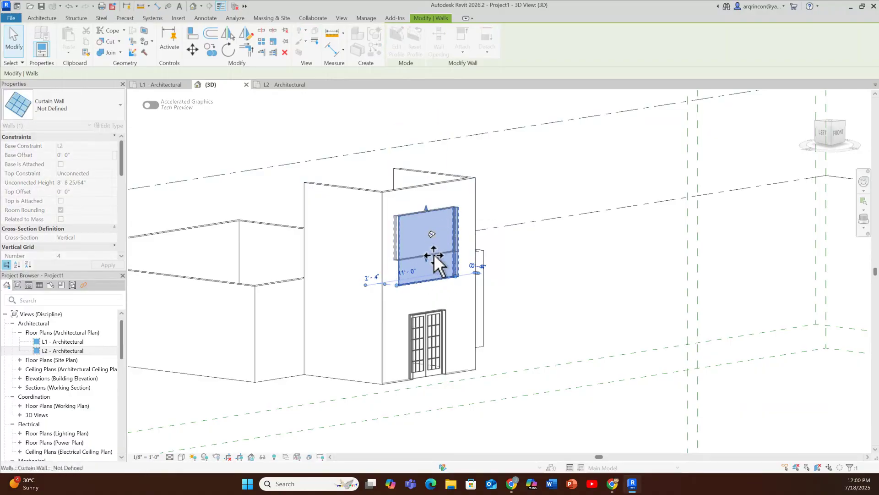
scroll(433, 253, "up", 3)
scroll(426, 249, "up", 3)
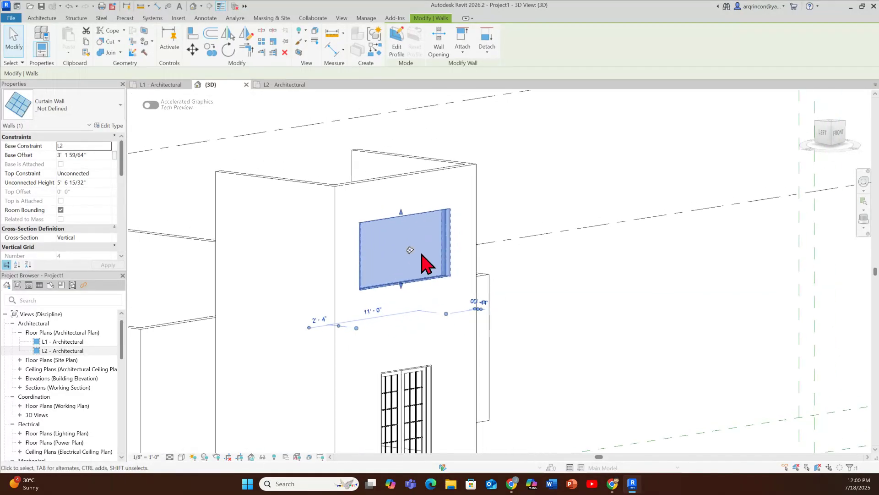
scroll(504, 229, "up", 2)
key("Escape")
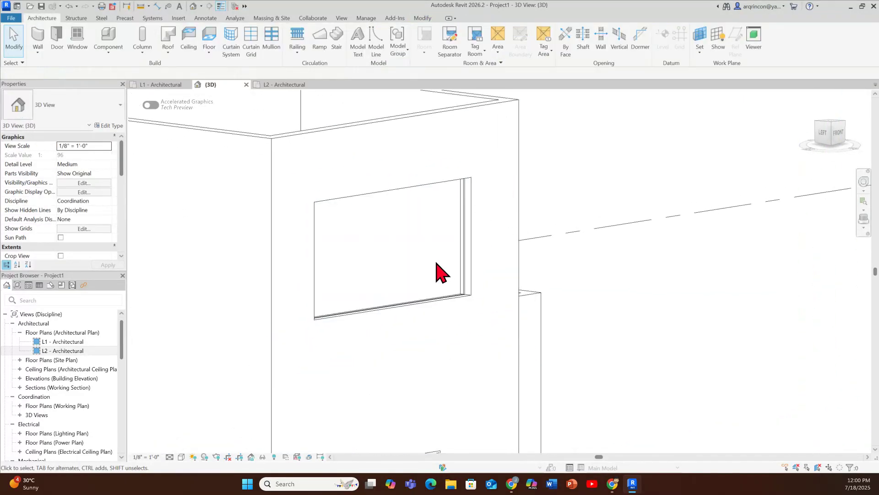
Step: Edit the curtain wall's profile and draw a diagonal guide line from its upper-left corner to its lower-right corner
key("ctrl")
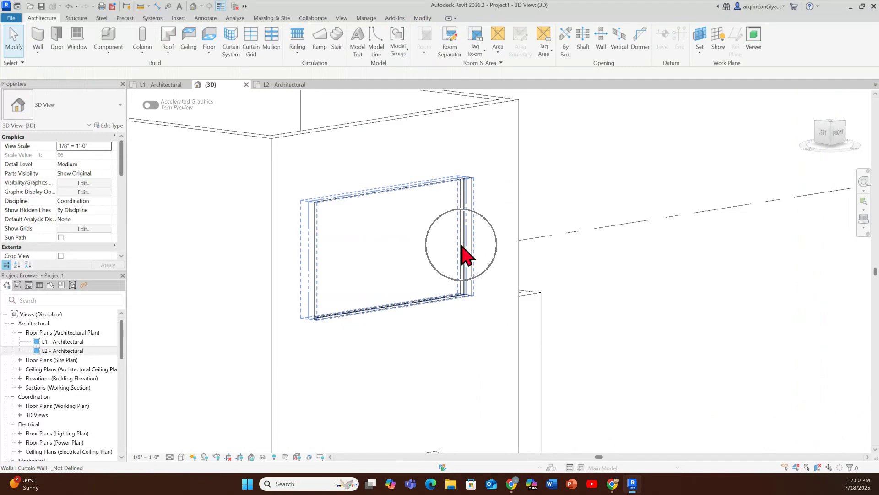
left_click(462, 249, "ctrl")
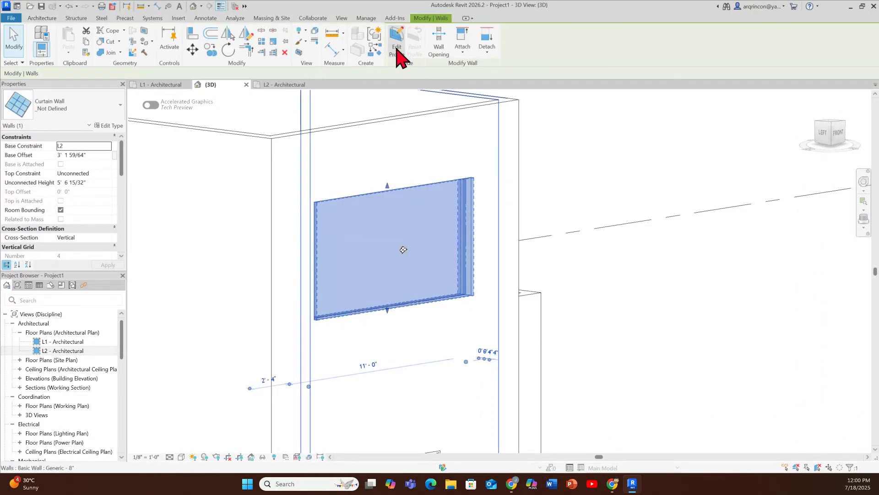
left_click(397, 49)
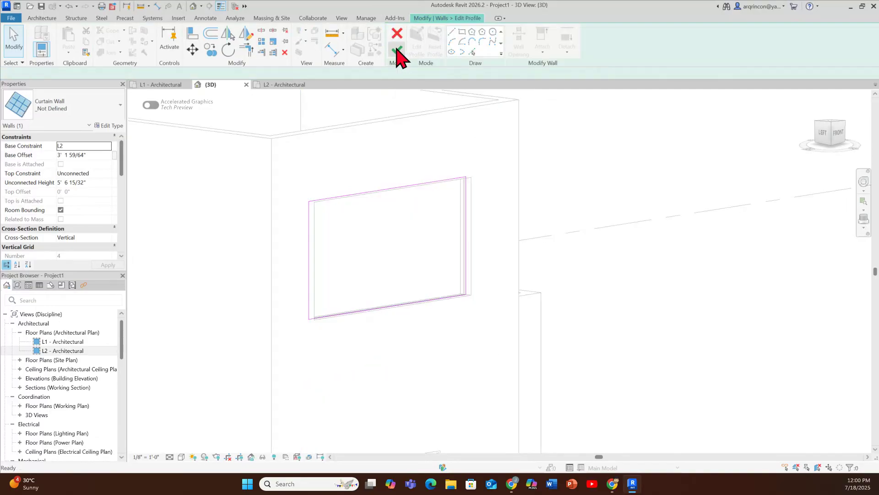
left_click(414, 32)
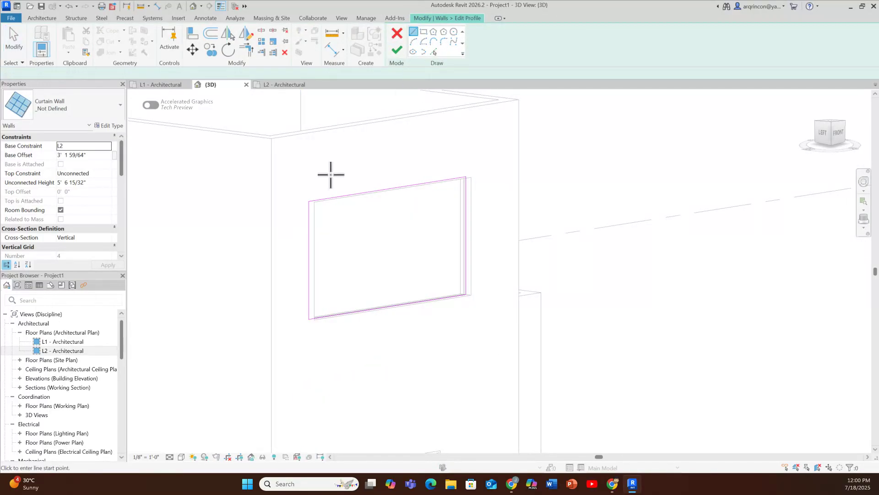
left_click(310, 202)
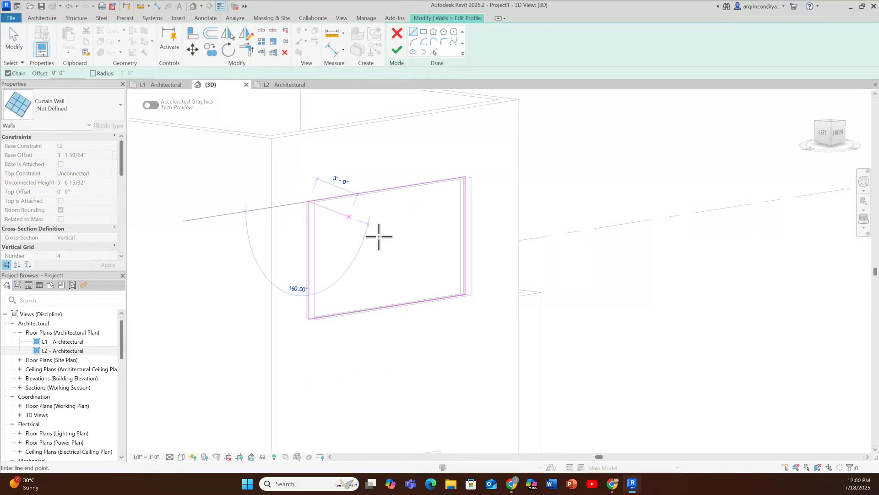
left_click(465, 293)
key("Escape")
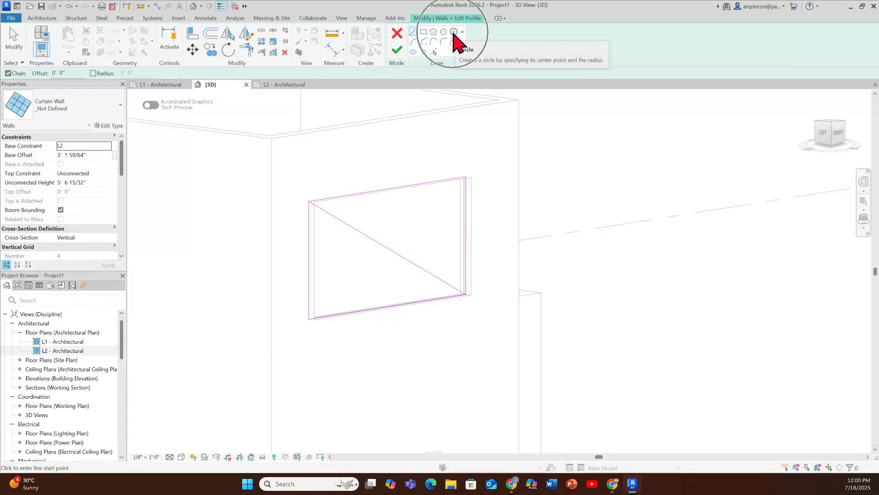
Step: Sketch a circle with a radius of about 2' 9" centered on the diagonal's midpoint, reaching the profile's upper and lower edges
left_click(453, 32)
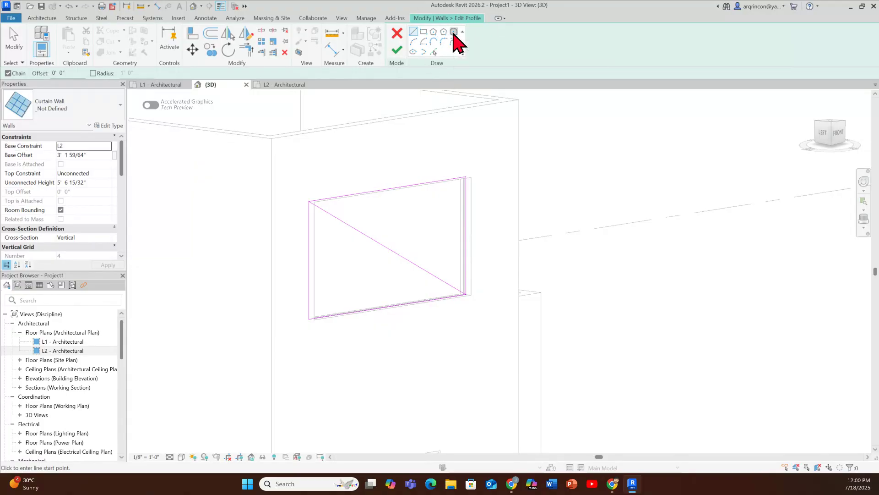
left_click(387, 248)
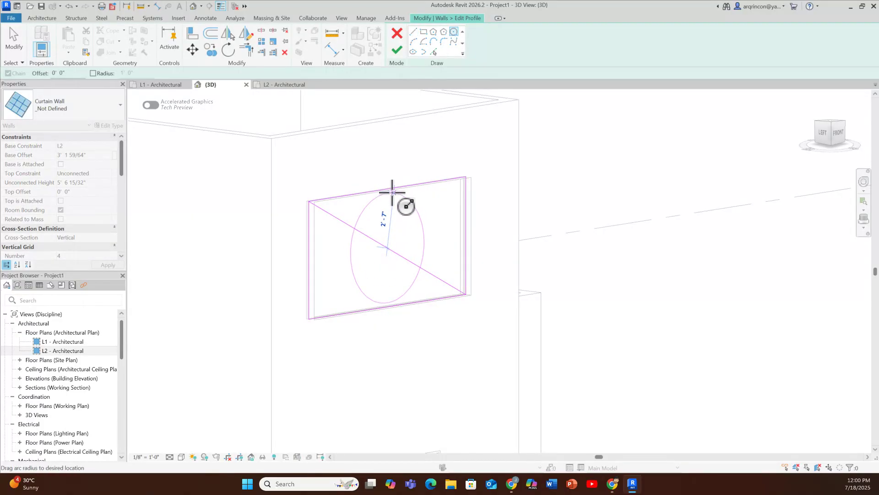
left_click(419, 211)
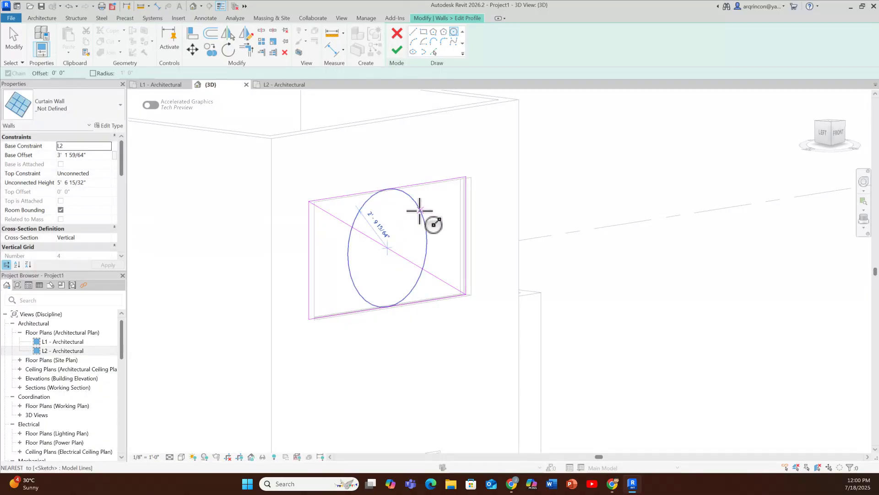
key("Escape")
key("Escape")
Step: Delete the four rectangular profile edges and the diagonal guide line, keep only the circle, and finish the profile edit
left_click(454, 191)
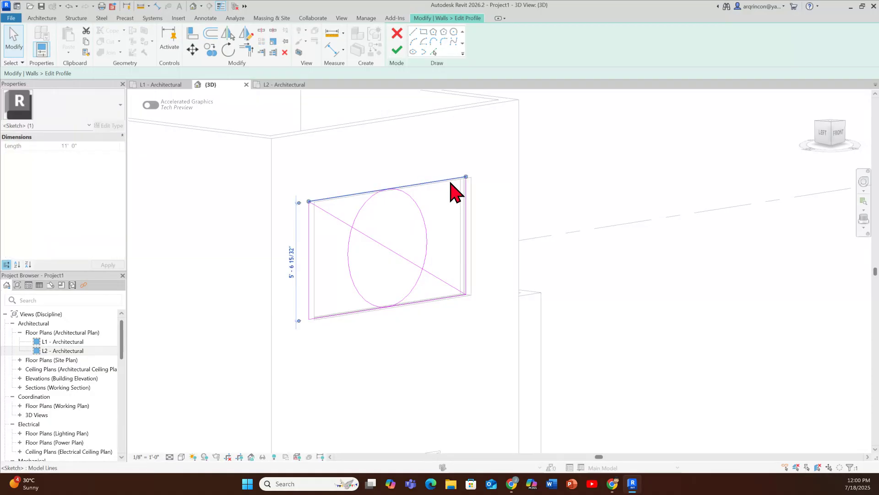
key("Delete")
left_click(467, 208)
key("Delete")
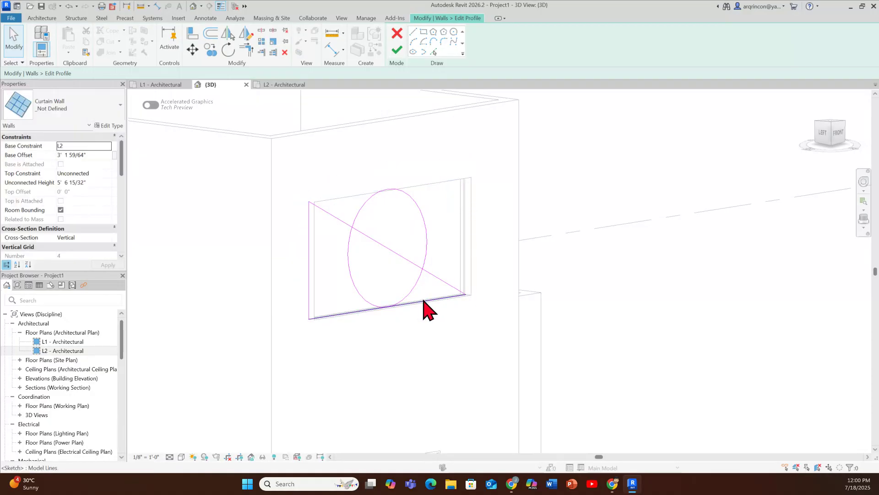
left_click(424, 301)
key("Delete")
left_click(311, 255)
key("Delete")
left_click(335, 218)
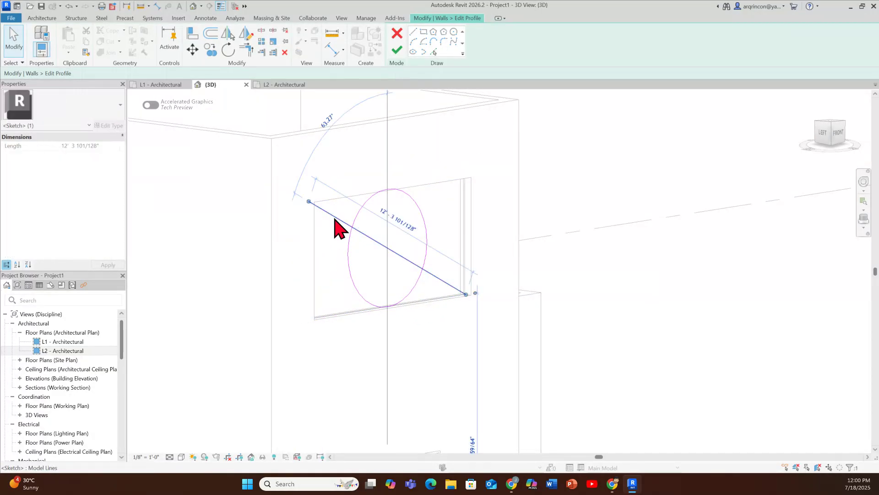
key("Delete")
left_click(398, 53)
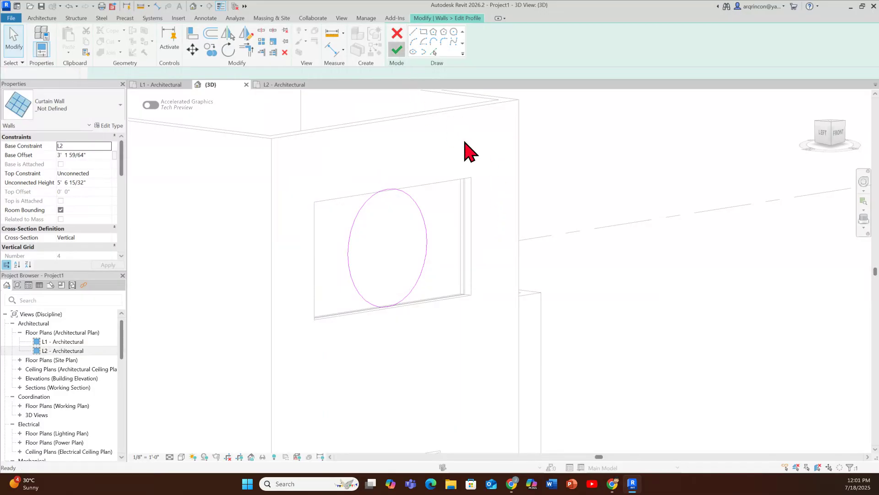
key("Escape")
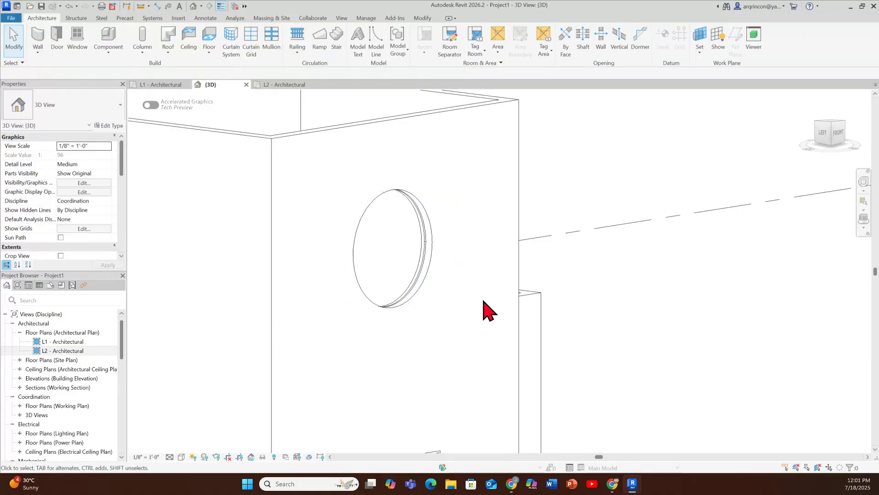
middle_click_drag(483, 308, 469, 343)
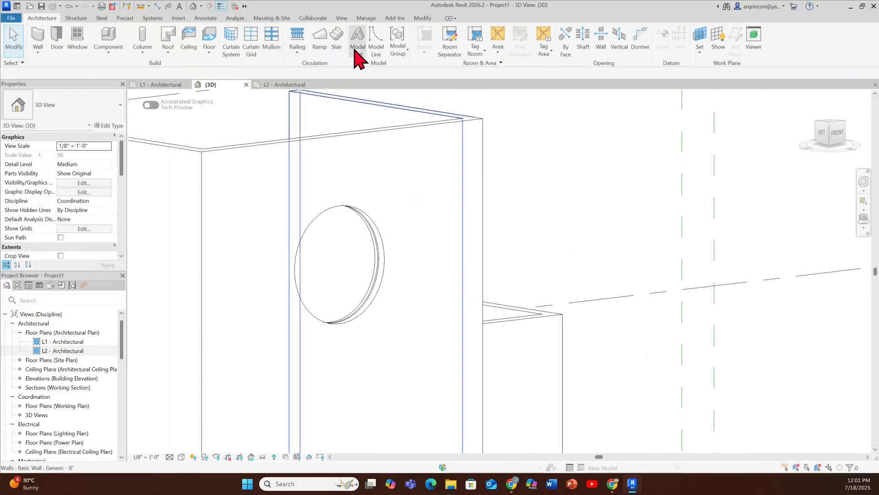
left_click(381, 298)
key("Escape")
left_click(372, 300)
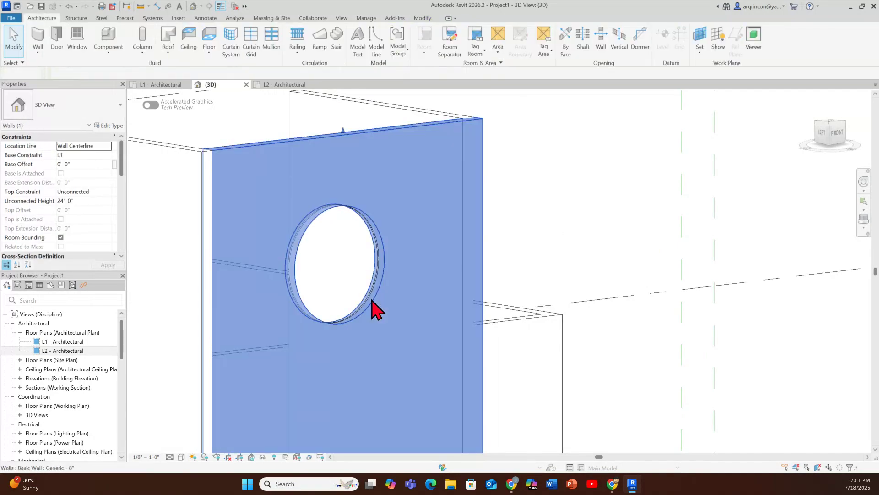
key("Escape")
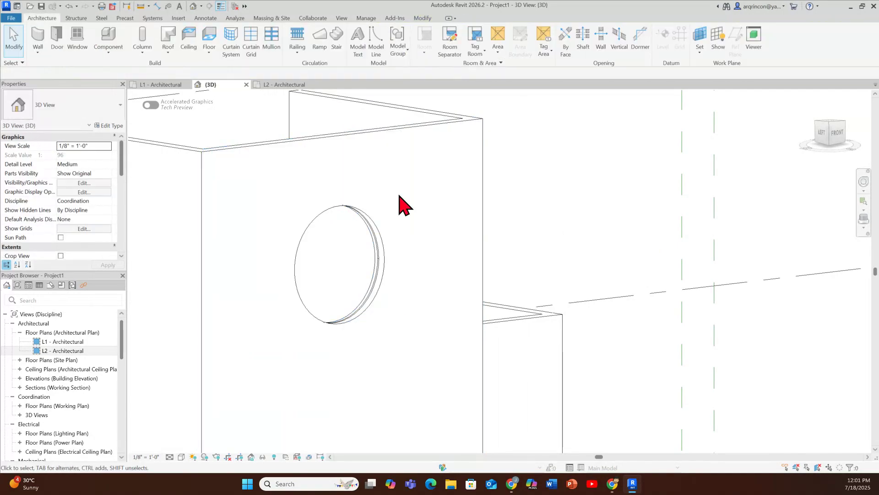
Step: Place a 2.5" x 5" rectangular mullion along the edge of the circular curtain wall
left_click(271, 55)
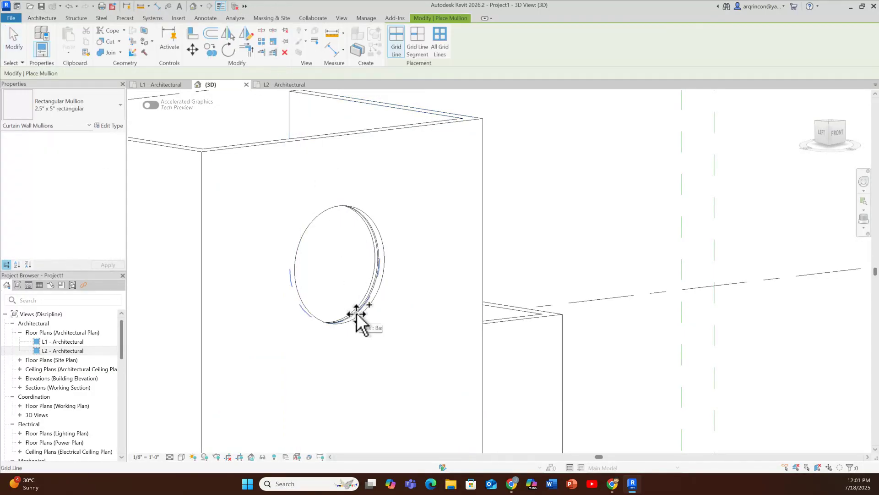
left_click(376, 236)
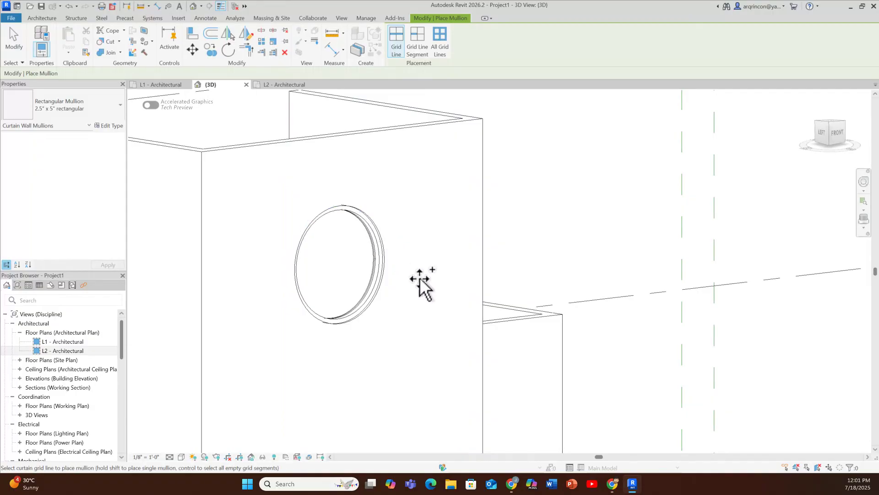
mouse_move(422, 291)
middle_mouse_down("shift")
mouse_move(435, 308)
mouse_move(418, 310)
mouse_move(435, 304)
mouse_move(405, 289)
middle_mouse_up("shift")
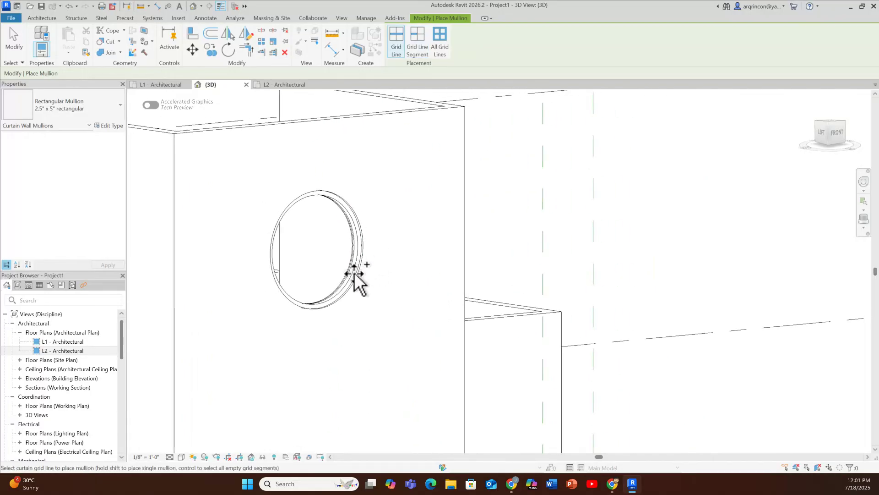
Step: Preview the circular window in the Realistic visual style and return the 3D view to Hidden Line
left_click(181, 457)
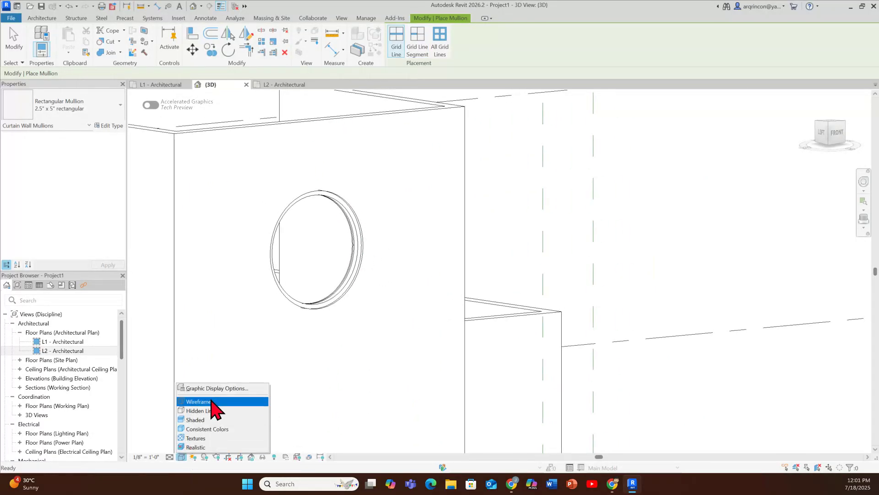
left_click(208, 447)
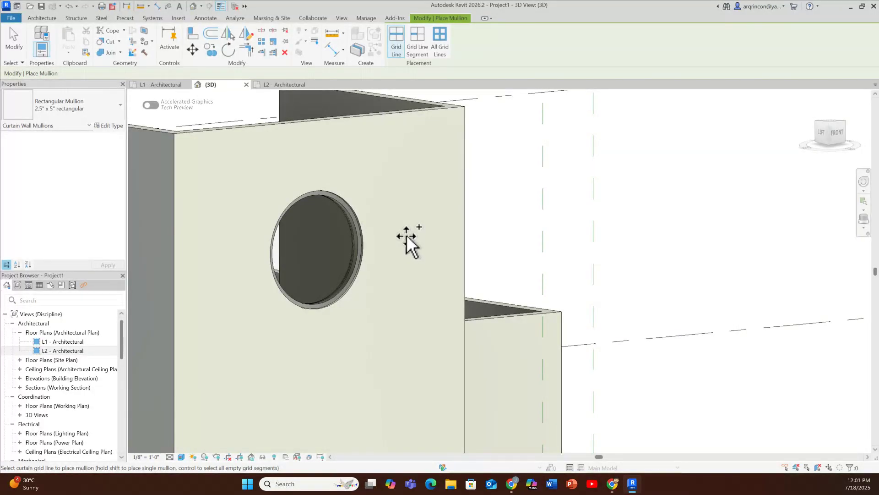
key("Escape")
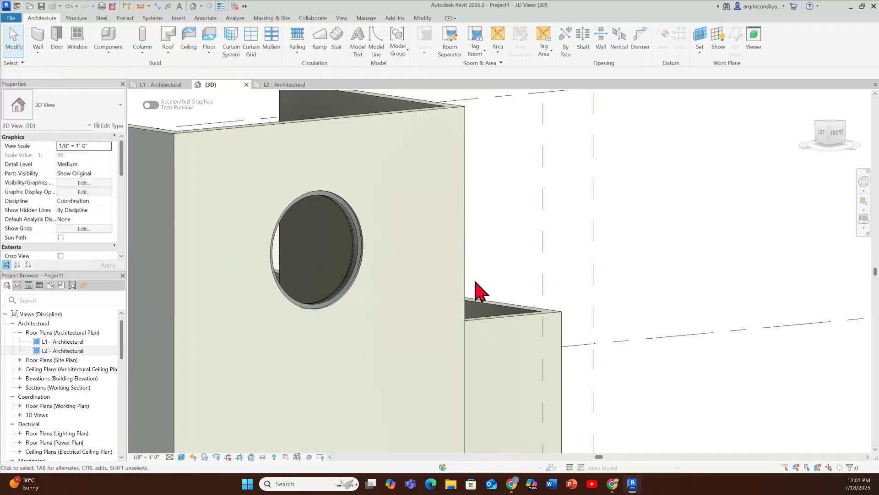
key("h")
key("l")
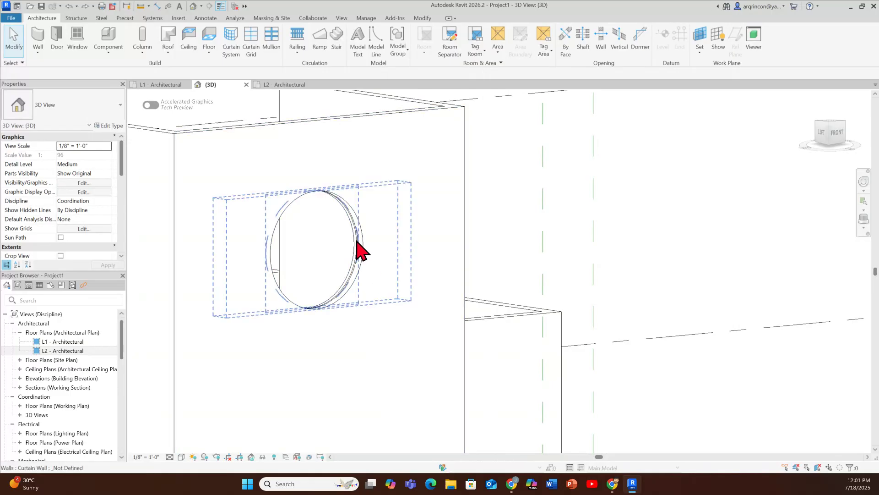
Step: Edit the circular curtain wall's profile and draw a vertical and a horizontal line across the circle through its quadrant points
left_click(352, 220)
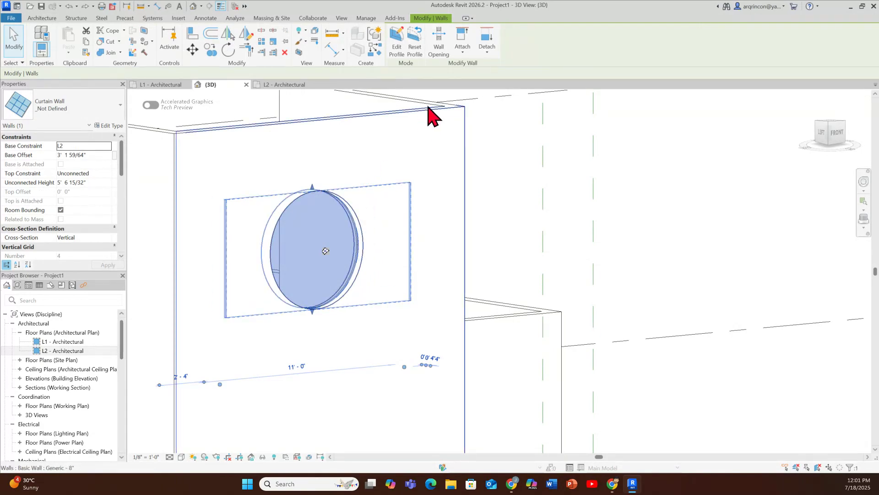
left_click(396, 49)
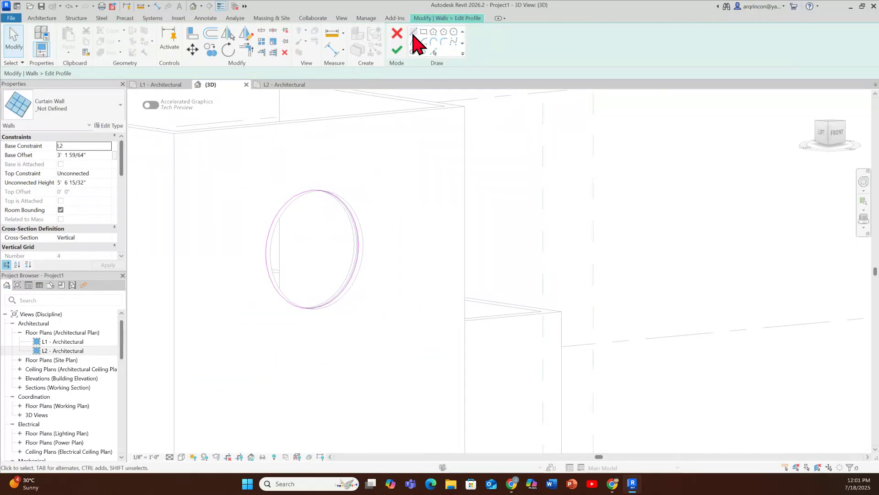
left_click(413, 32)
left_click(312, 190)
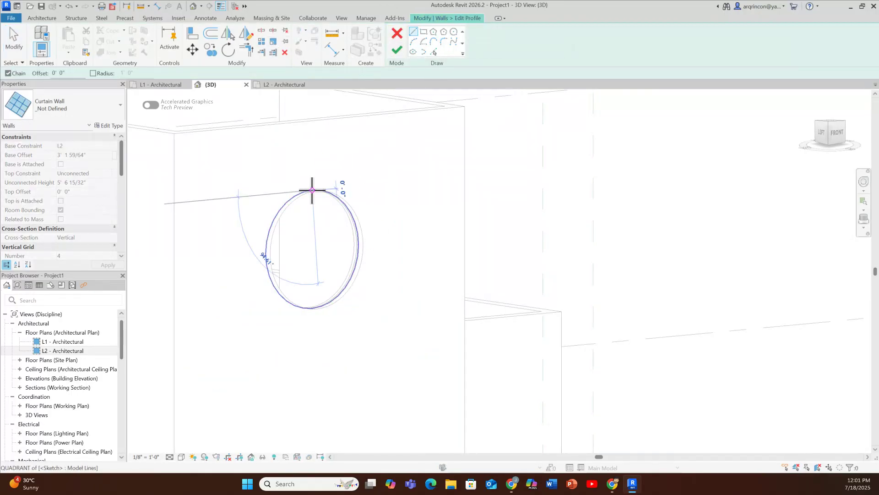
left_click(312, 308)
key("Escape")
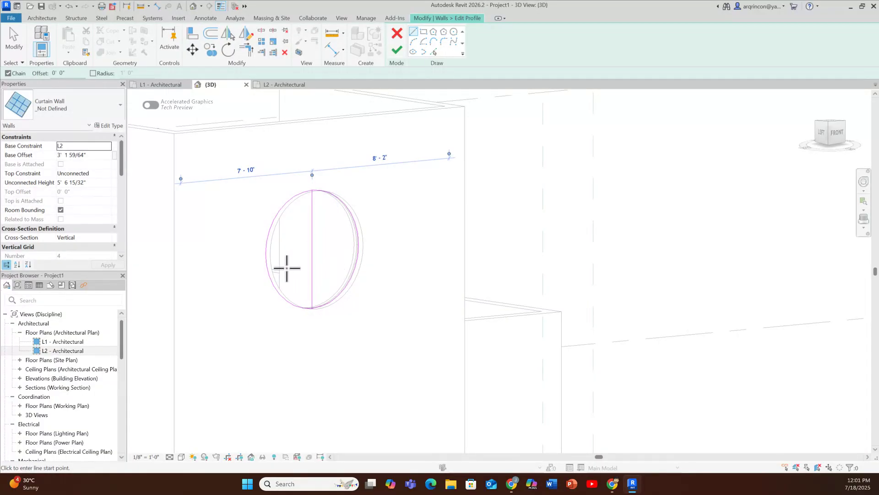
left_click(265, 252)
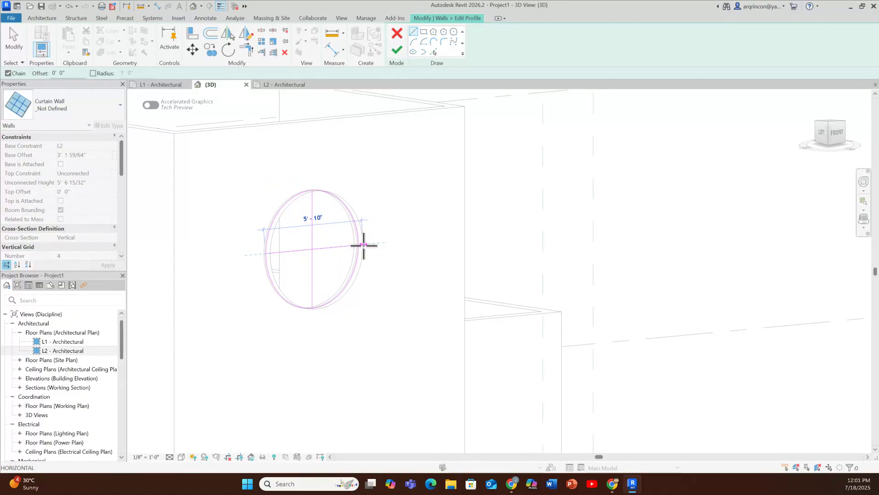
left_click(361, 245)
key("Escape")
key("Escape")
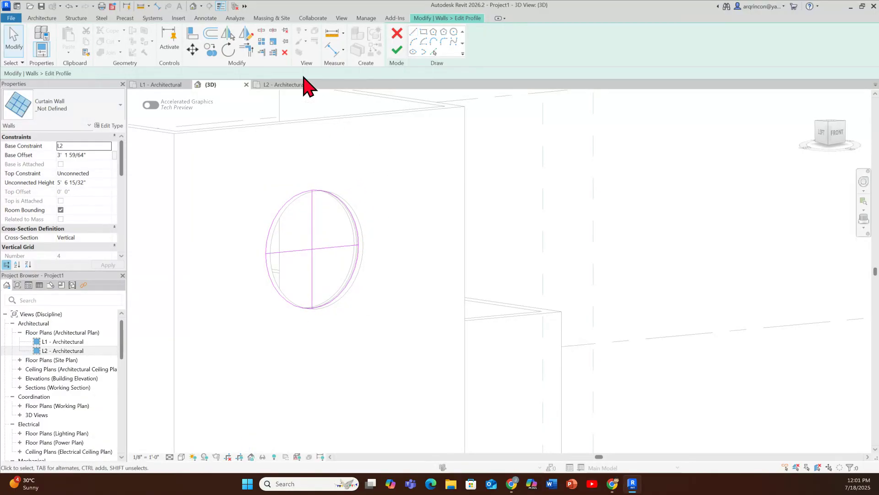
Step: Offset copies of the horizontal and vertical center lines by 5" to both sides of each line
left_click(210, 35)
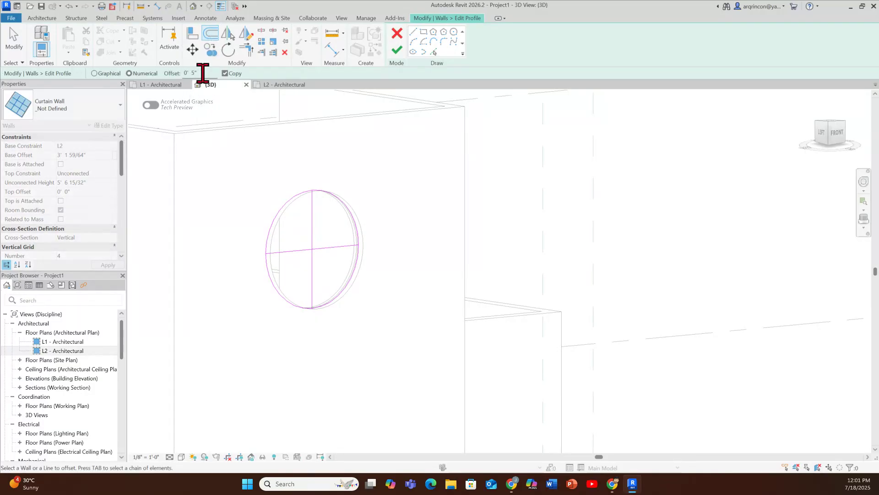
left_click(325, 245)
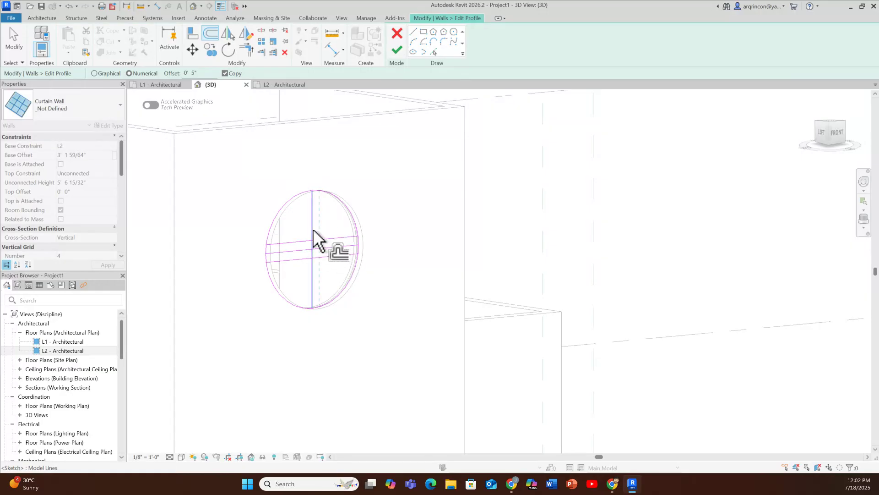
left_click(313, 230)
left_click(312, 230)
scroll(325, 231, "up", 5)
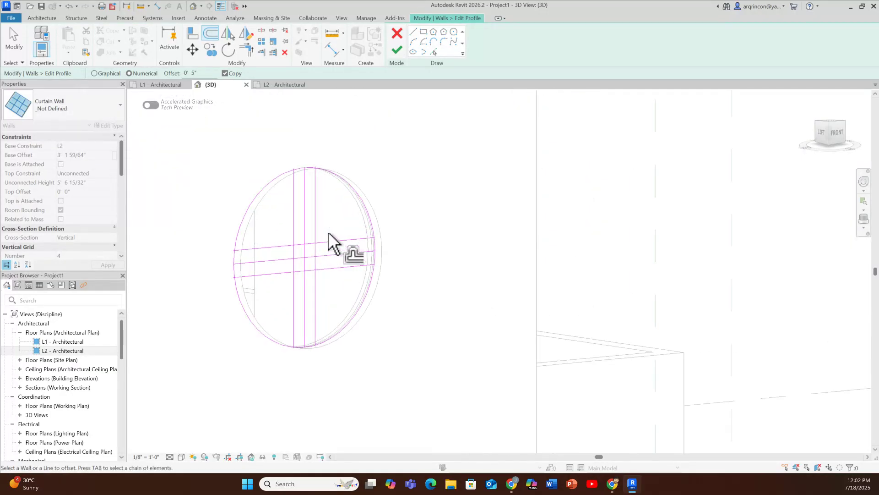
key("Escape")
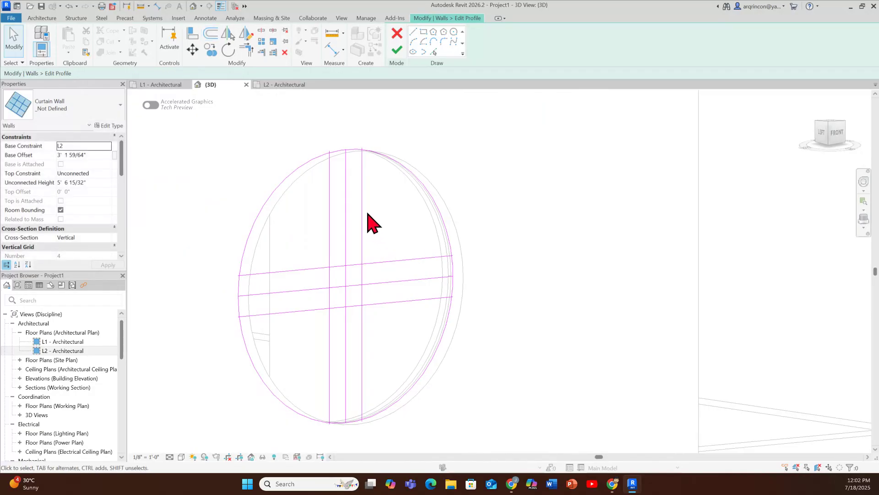
Step: Split the circle on its two opposite sides, between the horizontal offset lines
left_click(265, 32)
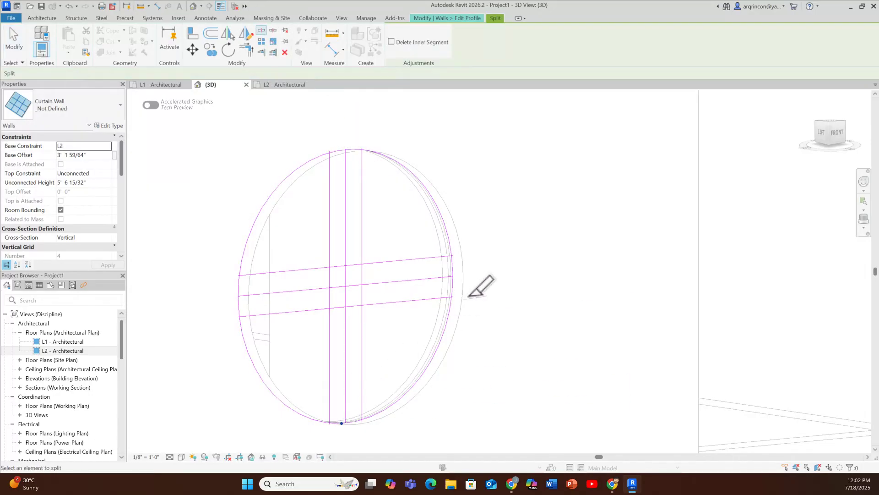
left_click(453, 266)
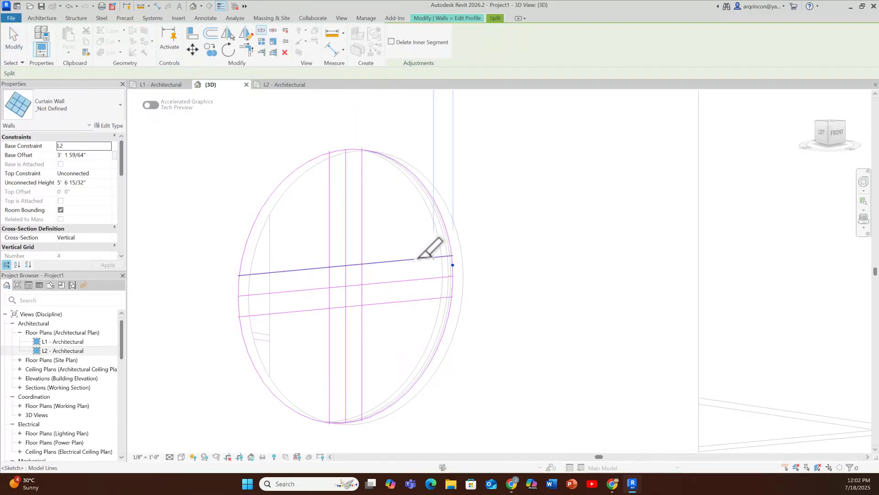
left_click(239, 290)
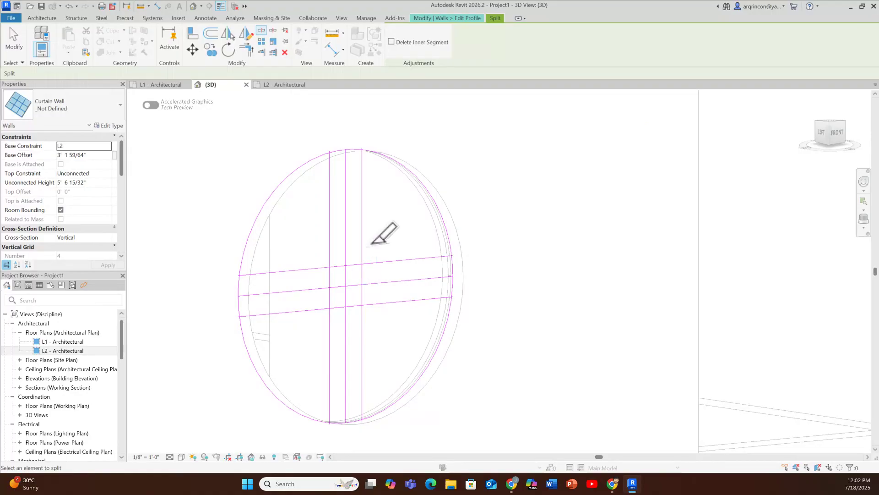
key("Escape")
key("ctrl")
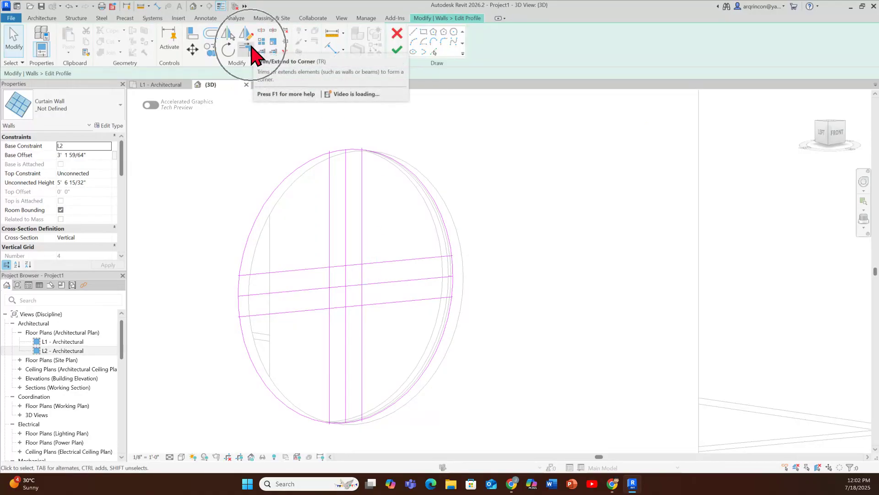
Step: Trim the circle's arcs to the outer ends of the offset lines, unjoining elements, to leave four separate quadrant arcs
left_click(250, 48)
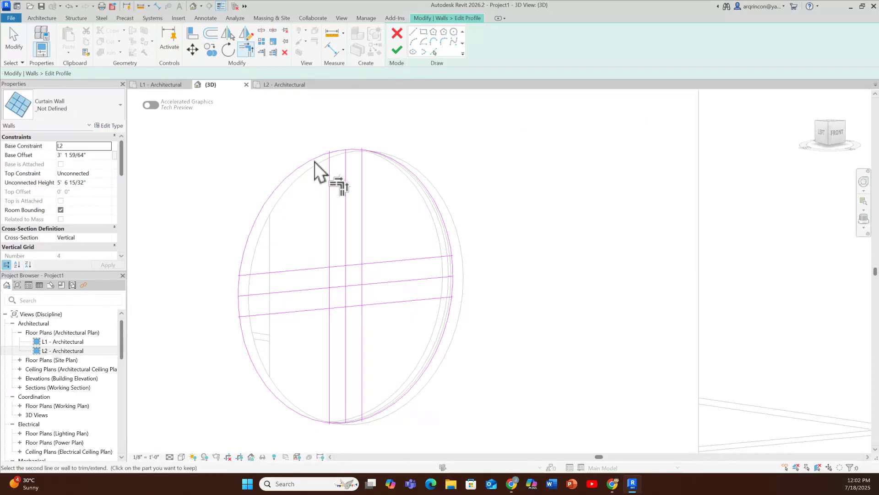
left_click(347, 173)
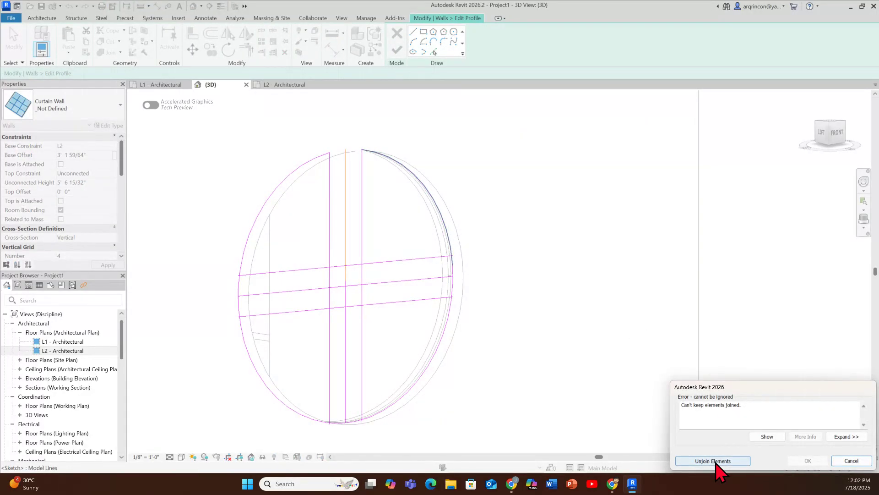
left_click(716, 461)
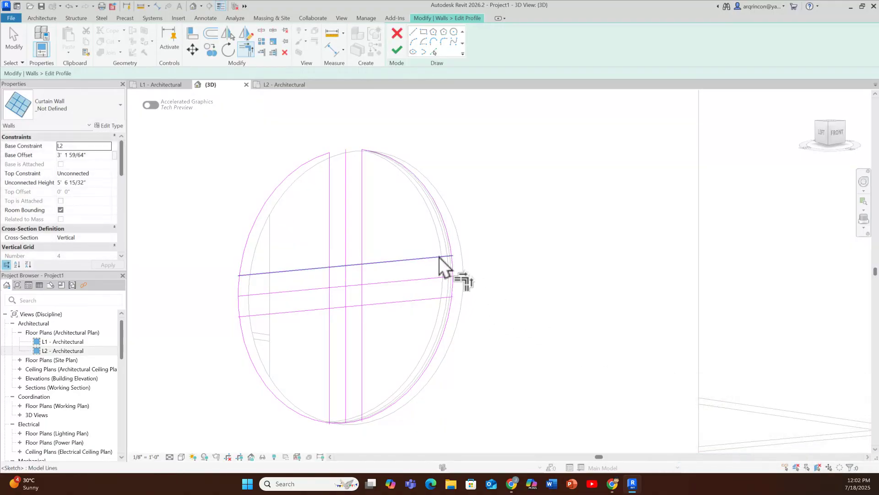
left_click(449, 304)
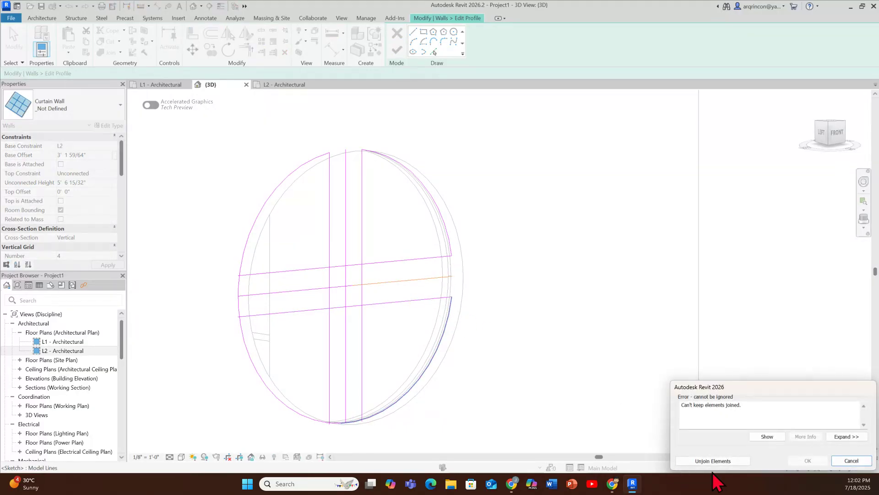
left_click(712, 462)
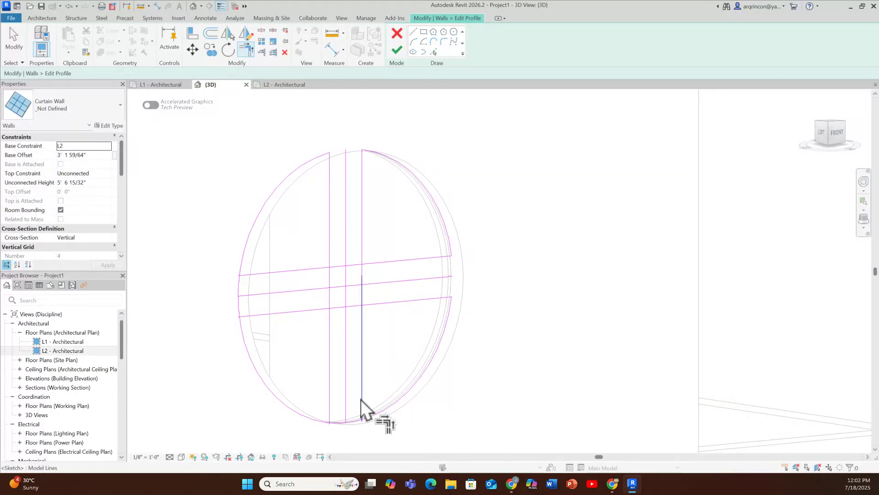
left_click(379, 413)
left_click(713, 461)
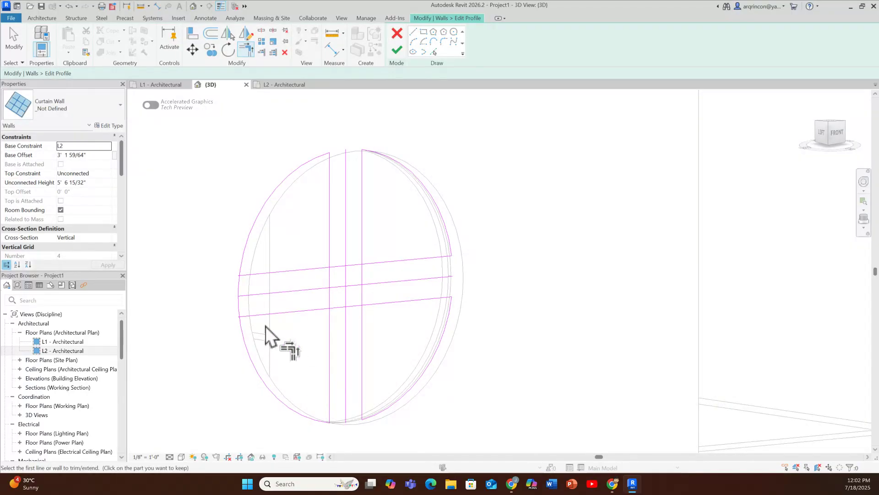
left_click(246, 338)
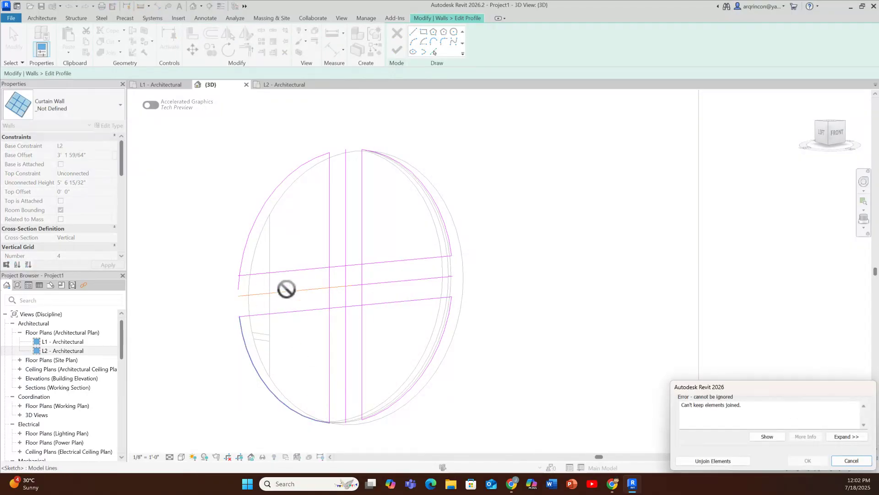
left_click(712, 460)
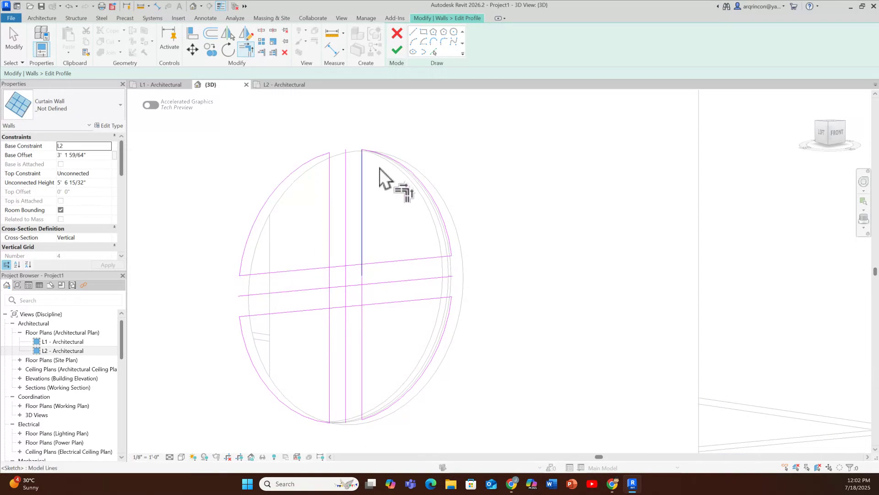
Step: Try to trim the offset lines into the inner corner of the upper-left quadrant and undo that trim
left_click(329, 257)
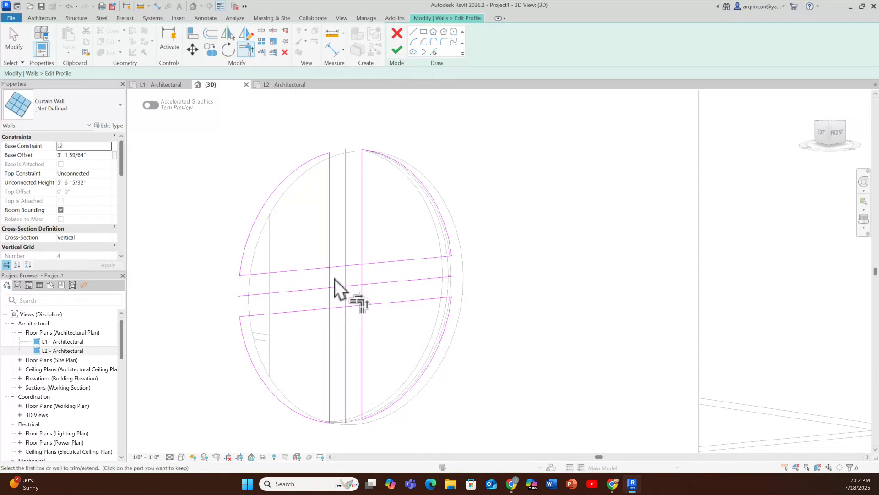
left_click(322, 268)
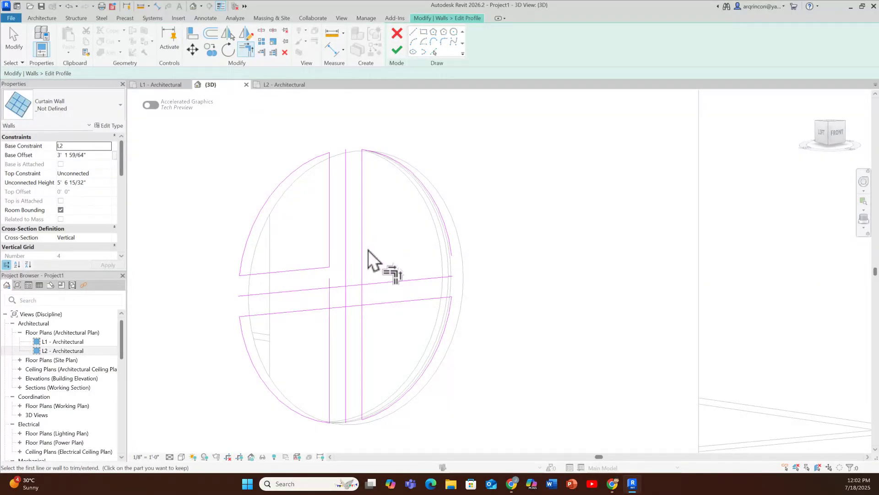
key("Escape")
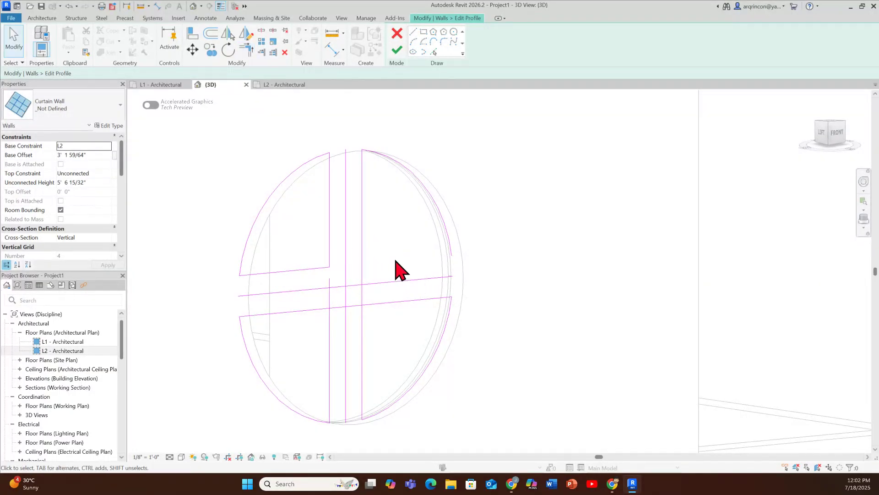
key("ctrl+z")
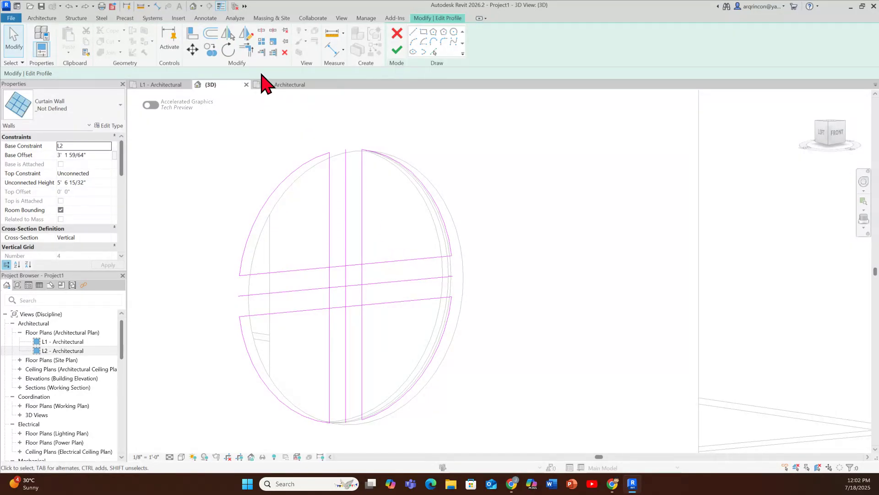
Step: Split the horizontal and vertical offset lines within the central cross, keeping all the segments
left_click(262, 31)
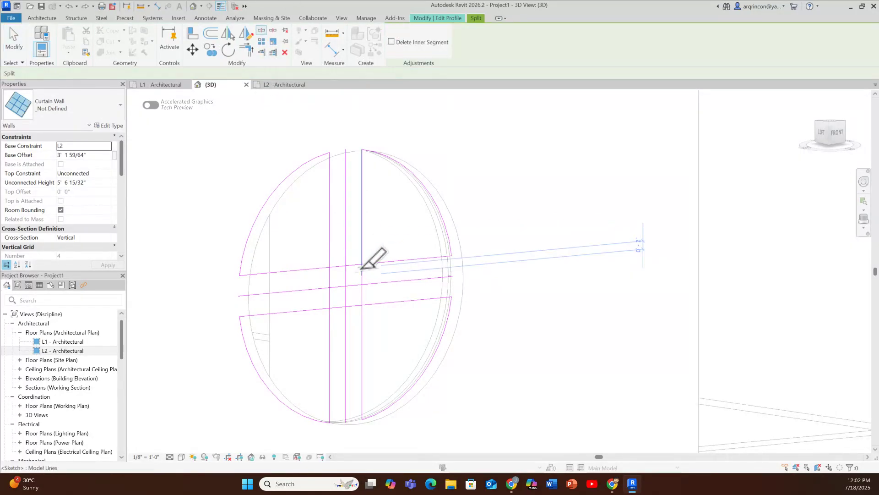
left_click(353, 307)
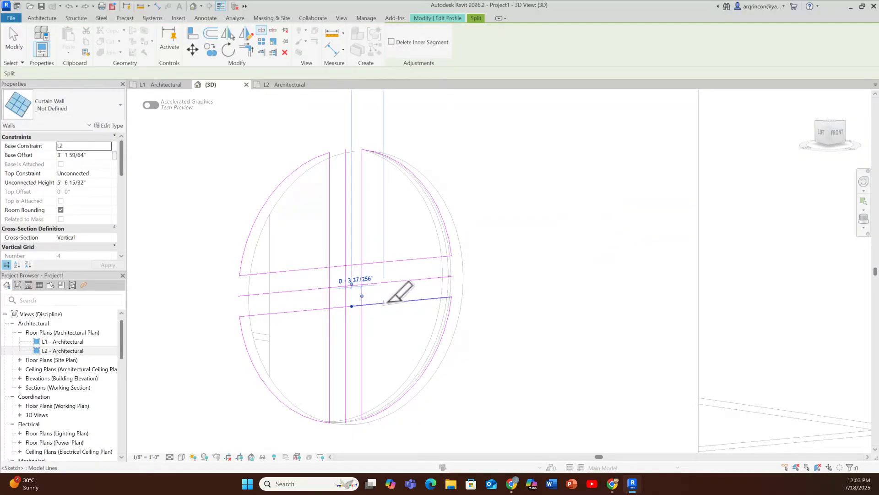
key("Escape")
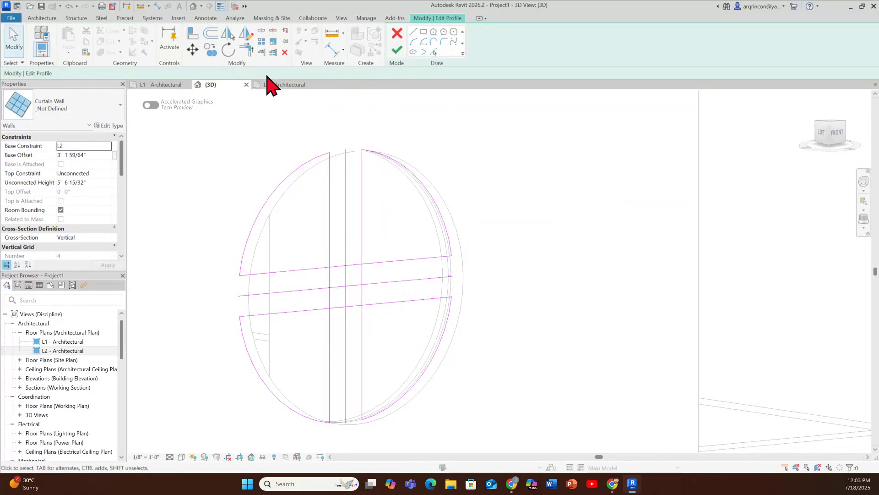
Step: Trim the split offset lines to each other at the inner corner of each of the four quadrants
left_click(318, 269)
left_click(329, 255)
left_click(371, 262)
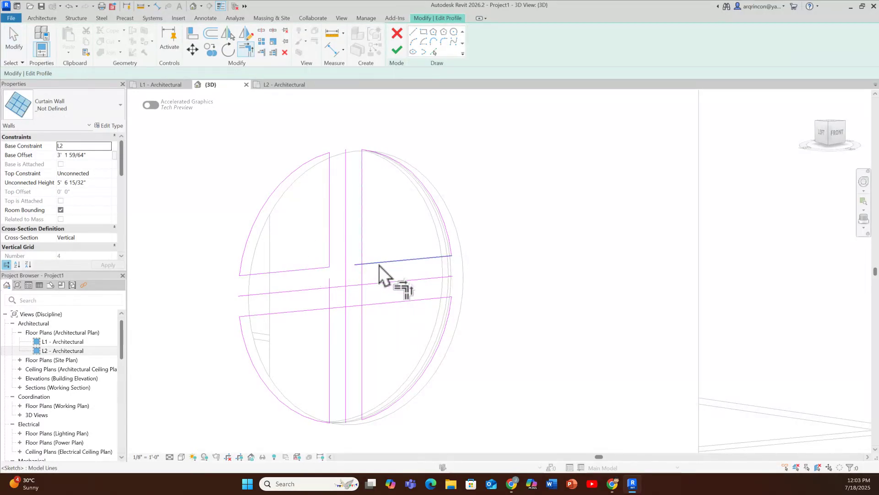
left_click(364, 316)
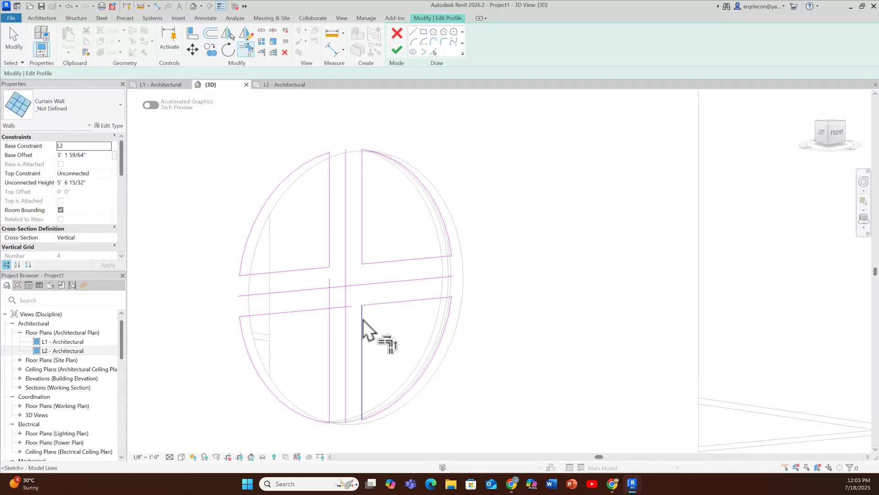
left_click(326, 309)
left_click(330, 326)
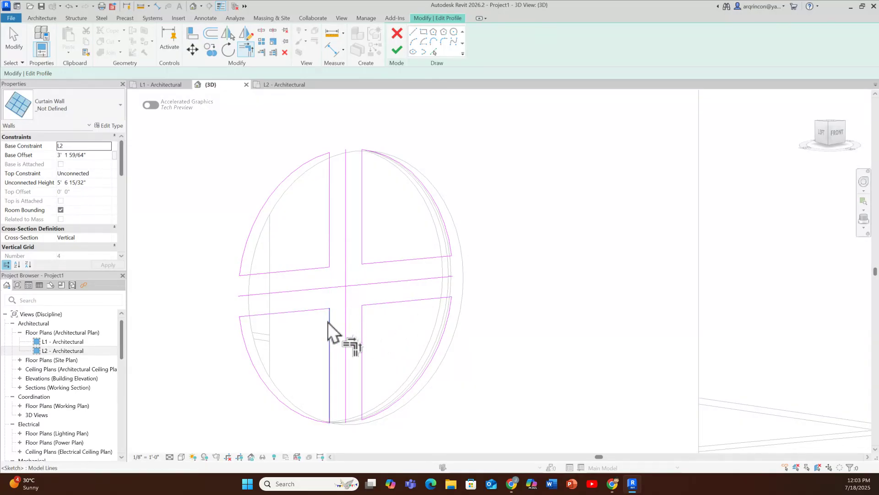
key("Escape")
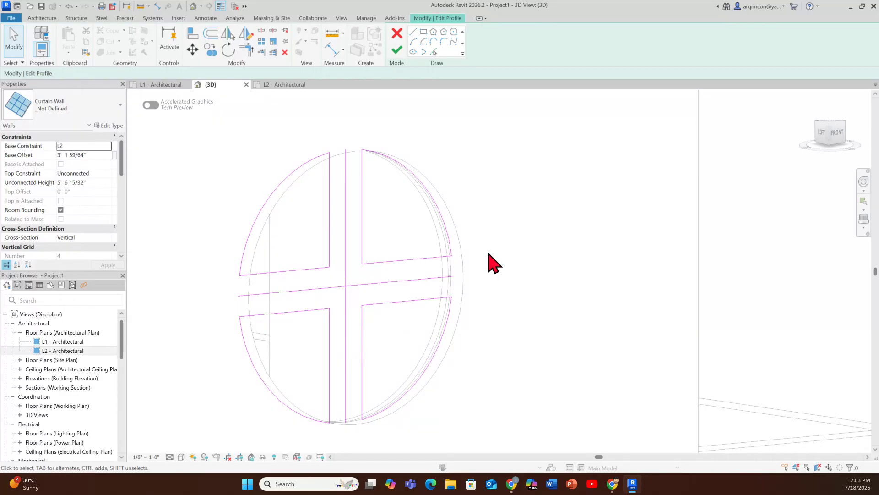
Step: Delete all remaining pieces of the horizontal and vertical center lines, leaving only the four closed quadrant outlines
left_click(402, 281)
key("Delete")
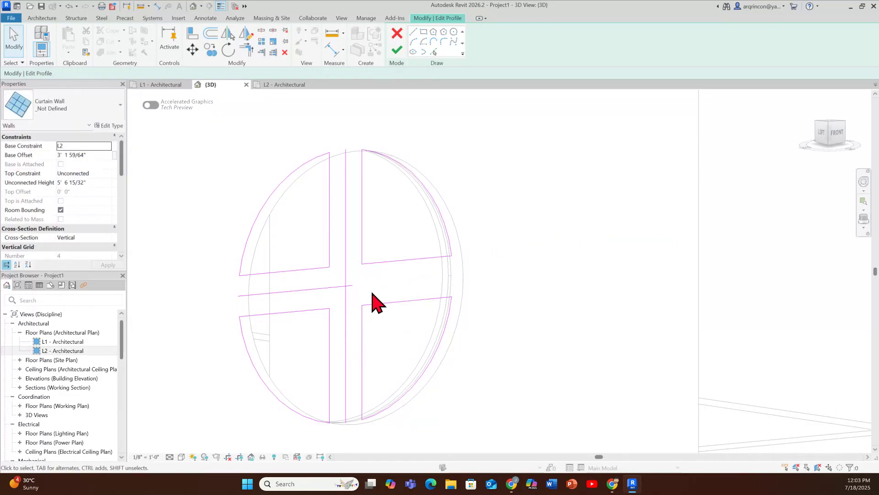
left_click(346, 295)
key("Delete")
left_click(348, 292)
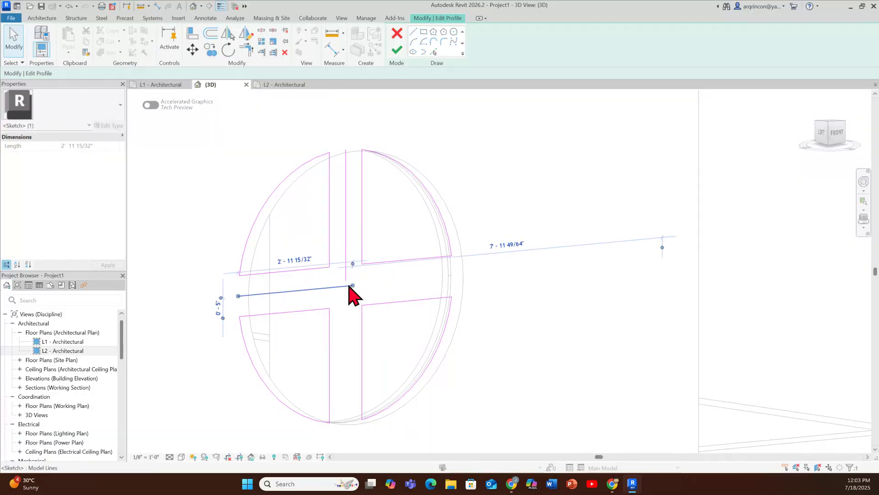
key("Delete")
left_click(347, 281)
key("Delete")
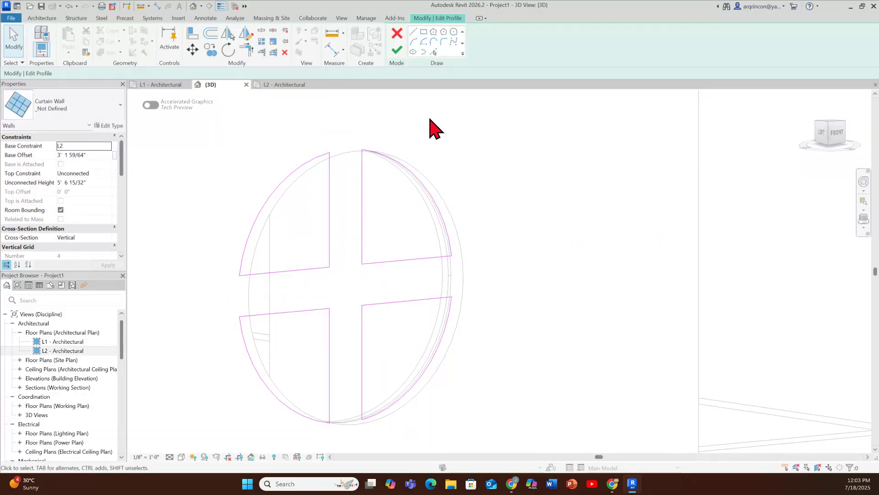
Step: Finish the curtain wall's profile edit, dismiss the save reminder without saving, and deselect the wall
left_click(398, 50)
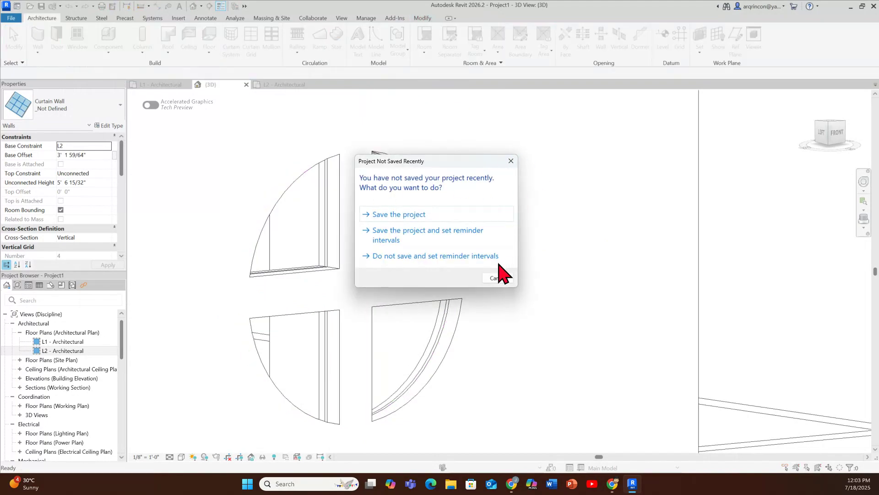
left_click(503, 281)
scroll(520, 329, "down", 1)
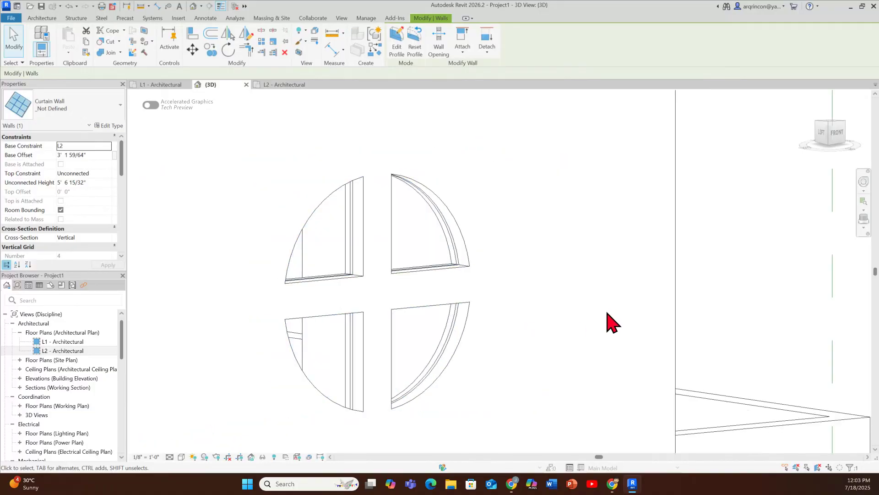
left_click(605, 314)
scroll(593, 337, "down", 2)
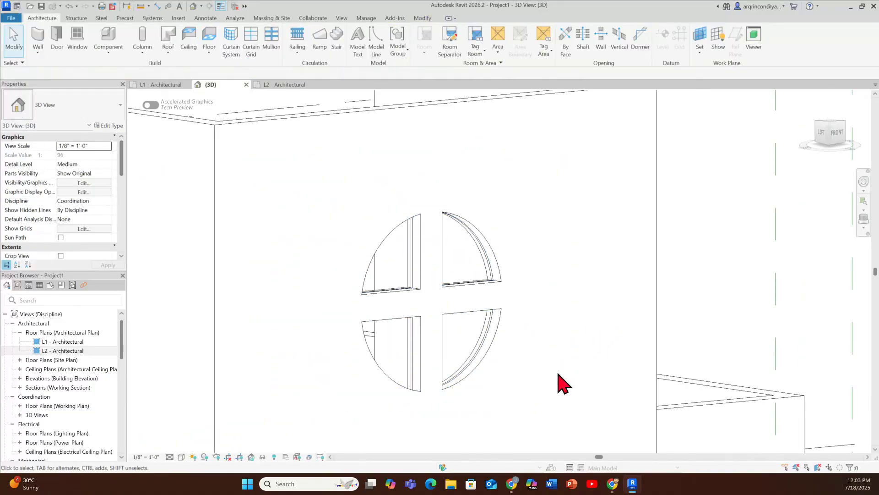
middle_click_drag(560, 379, 541, 396, "shift")
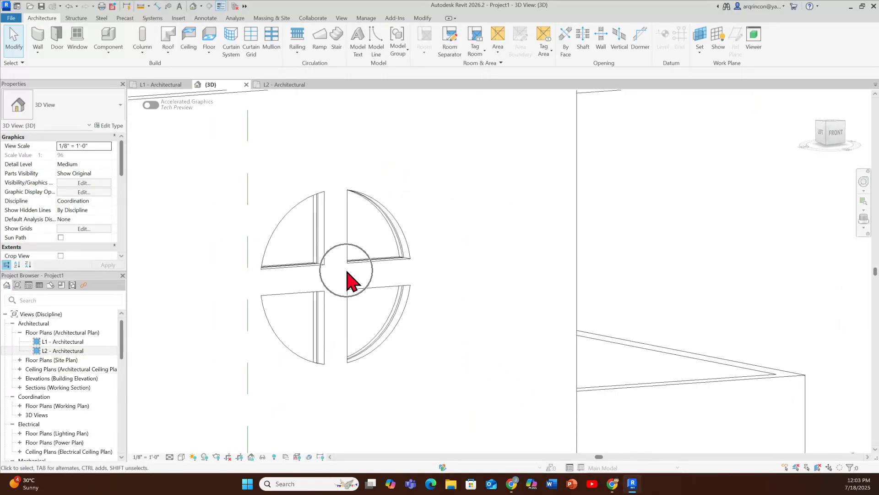
Step: Place 2.5" x 5" rectangular mullions on all grid lines of the four-pane circular curtain wall
left_click(270, 40)
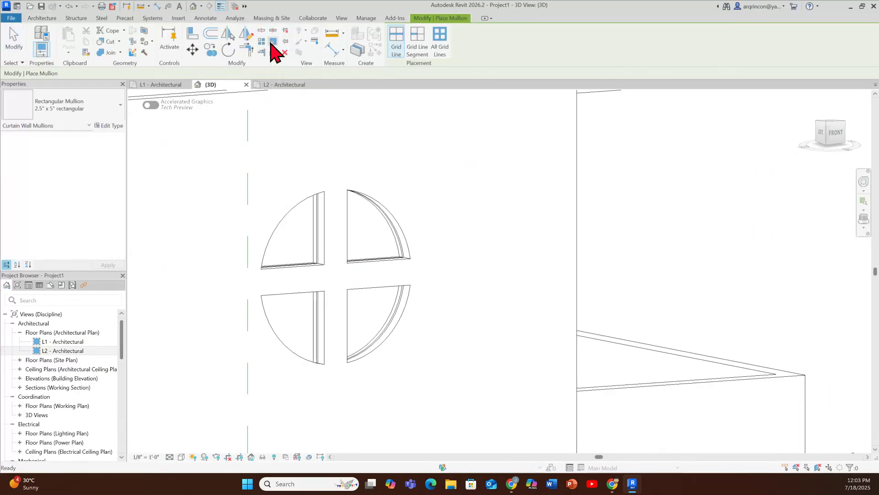
left_click(449, 54)
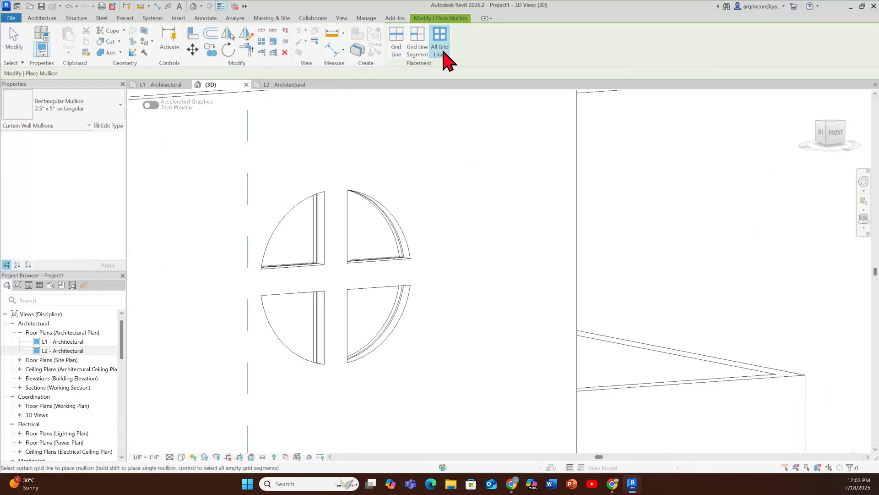
left_click(399, 234)
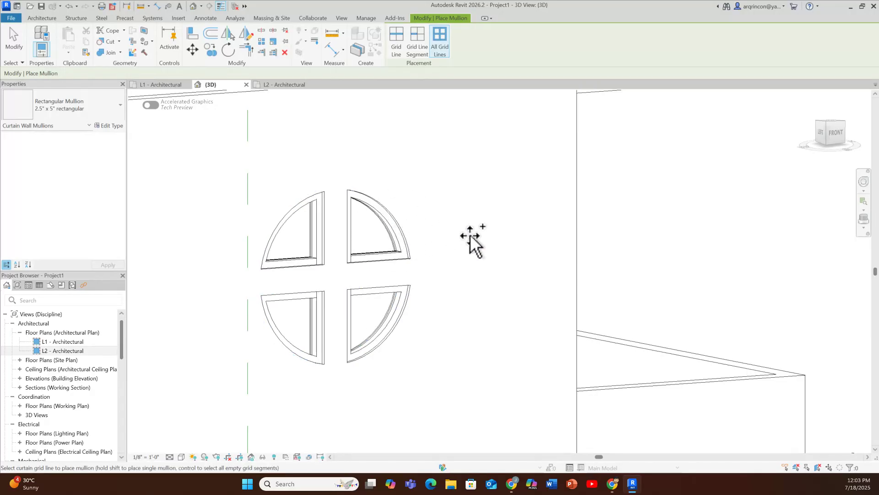
key("Escape")
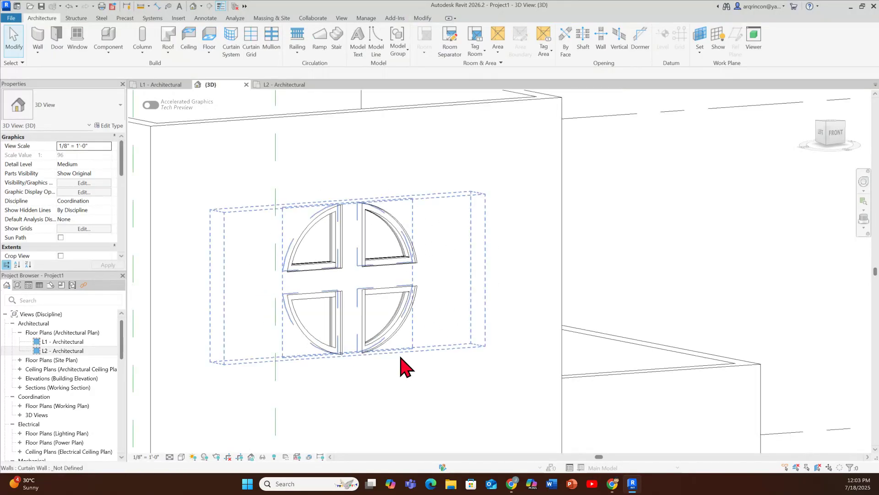
Step: Switch the 3D view to a shaded visual style and view the round window together with the facade and entrance door
left_click(182, 457)
left_click(201, 444)
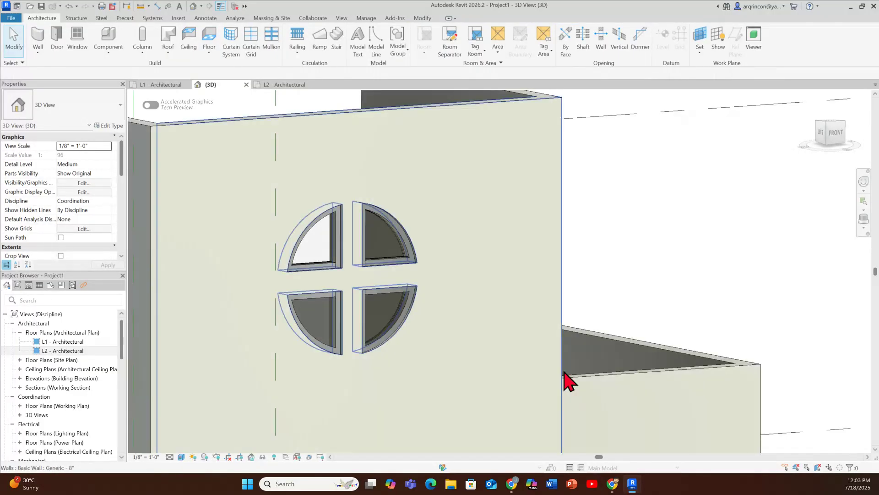
scroll(488, 370, "down", 3)
middle_click_drag(501, 320, 500, 246)
scroll(468, 272, "down", 4)
scroll(476, 220, "up", 3)
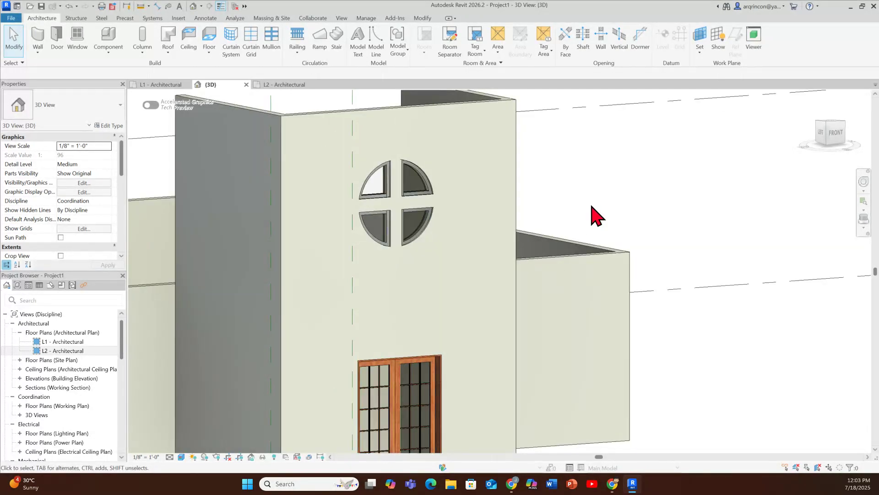
scroll(596, 215, "down", 1)
middle_click_drag(595, 216, 627, 216)
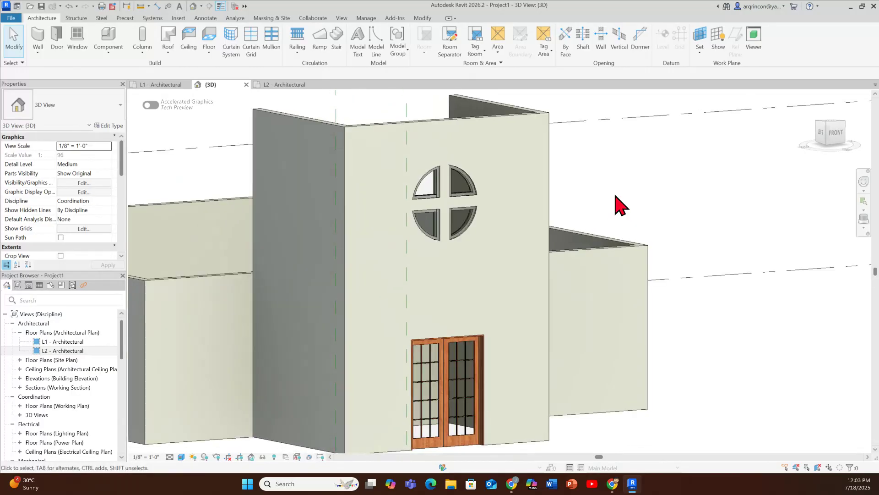